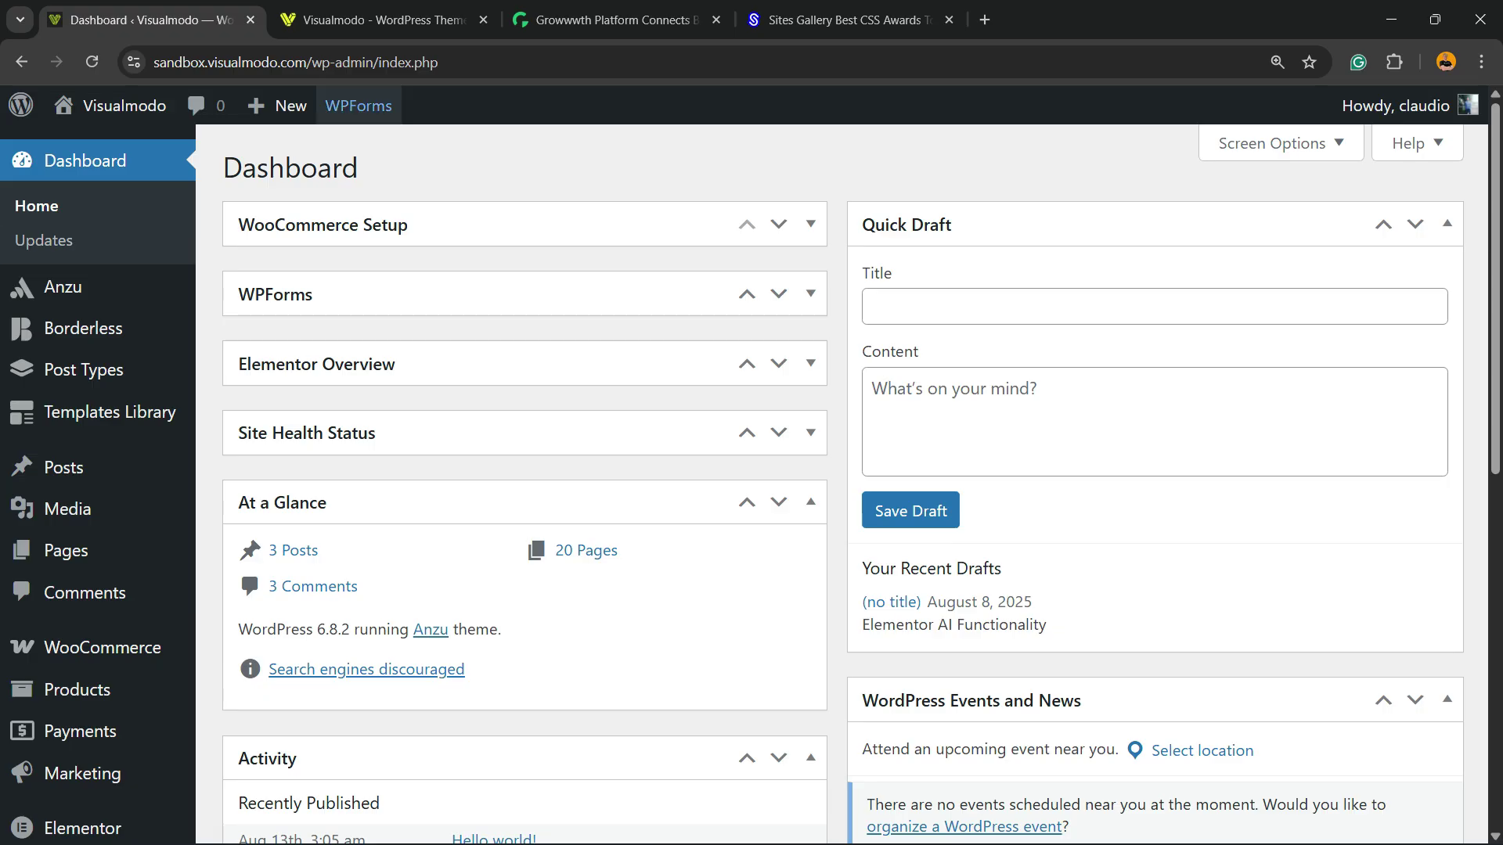
- Open the page for adding a new plugin to the WordPress site
mouse_move(198, 63)
mouse_down()
mouse_move(479, 62)
mouse_move(197, 62)
mouse_up()
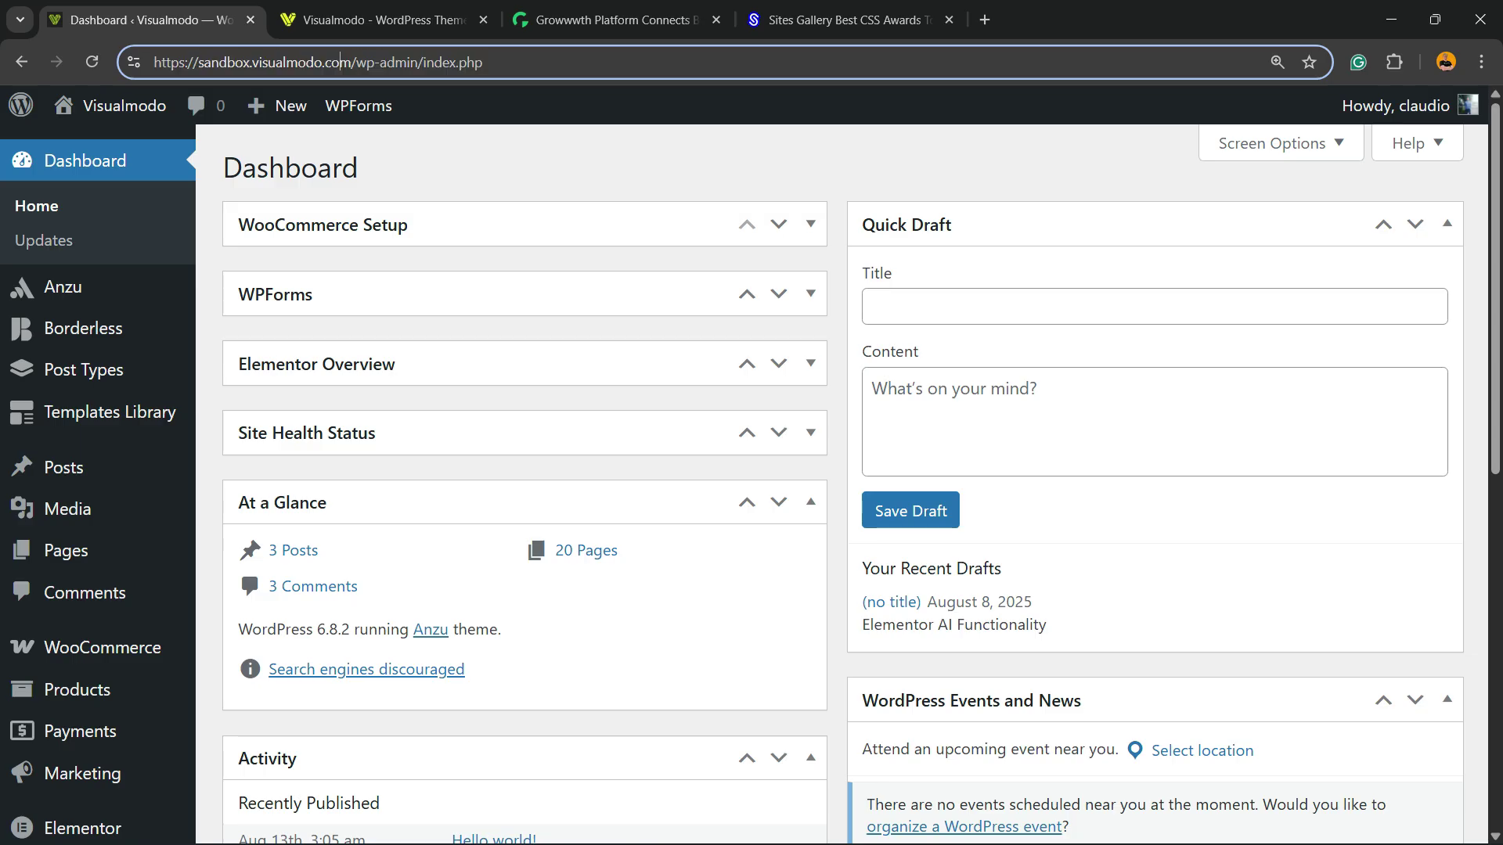
drag(483, 62, 394, 62)
mouse_move(63, 287)
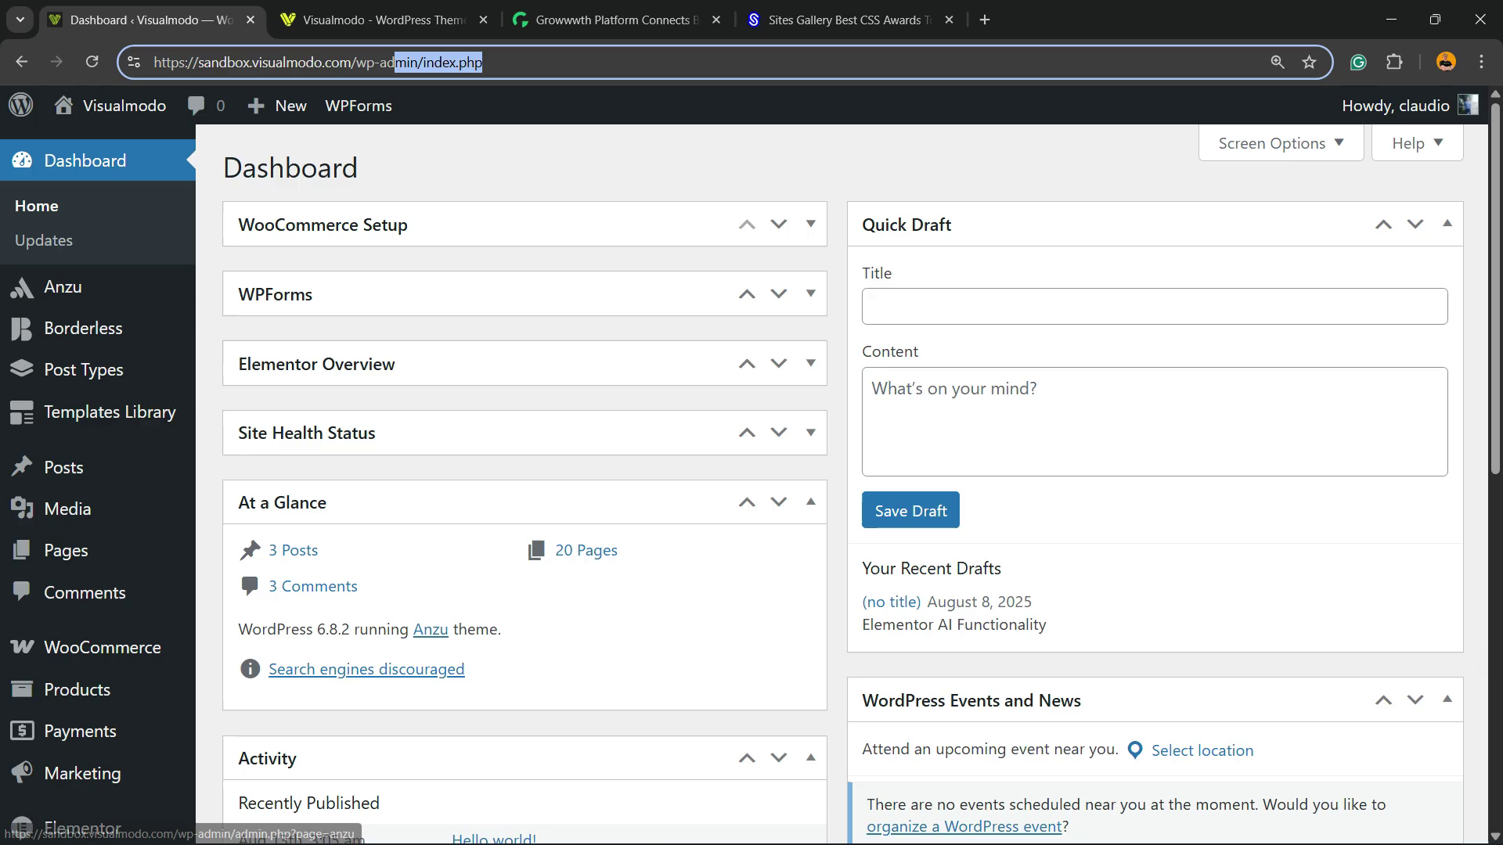
scroll(86, 174, down, 2)
scroll(78, 258, down, 4)
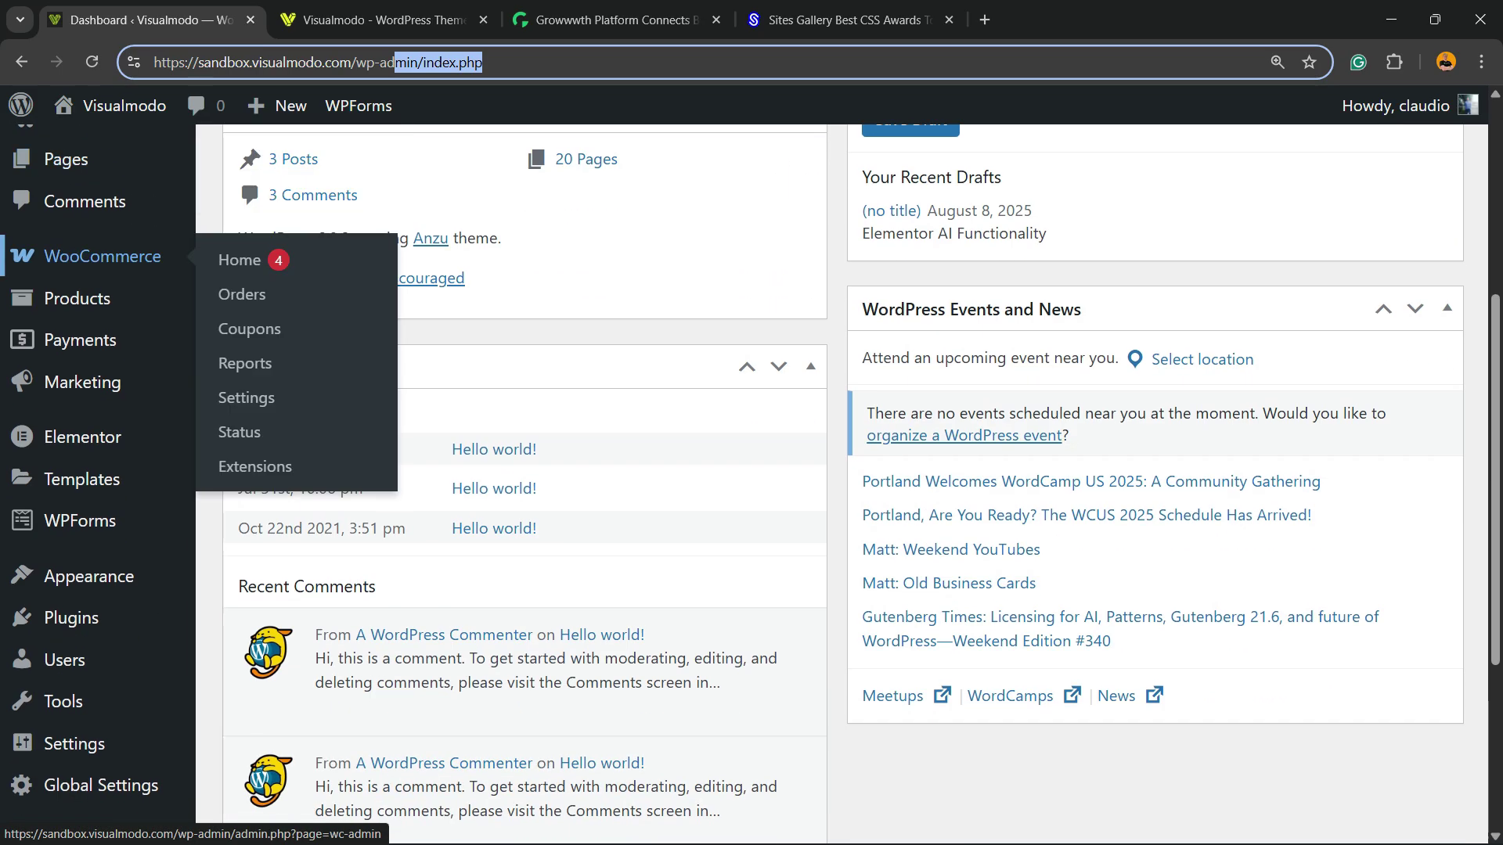
mouse_move(71, 545)
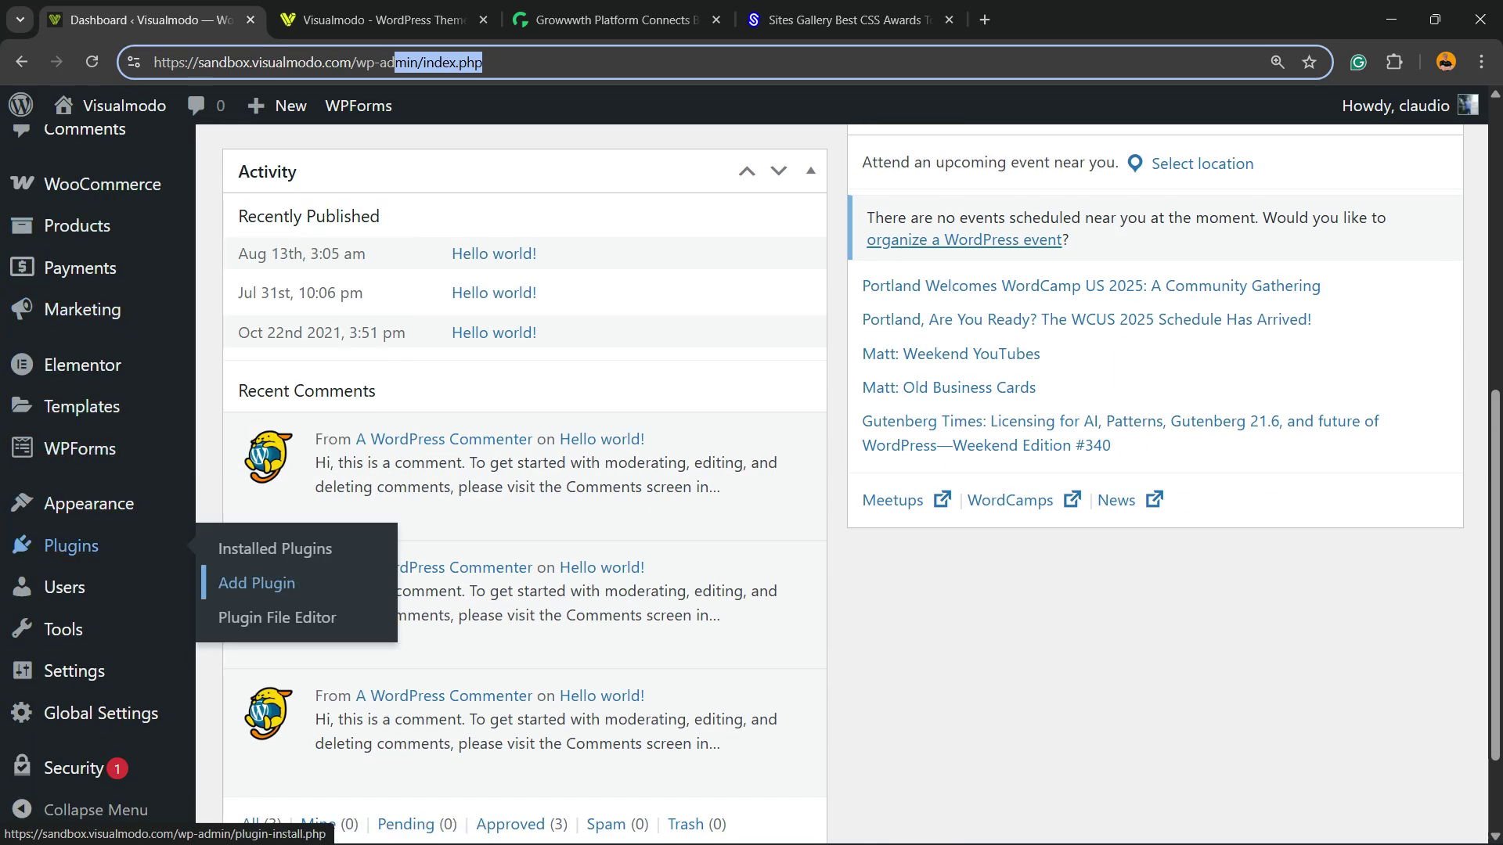
click(256, 583)
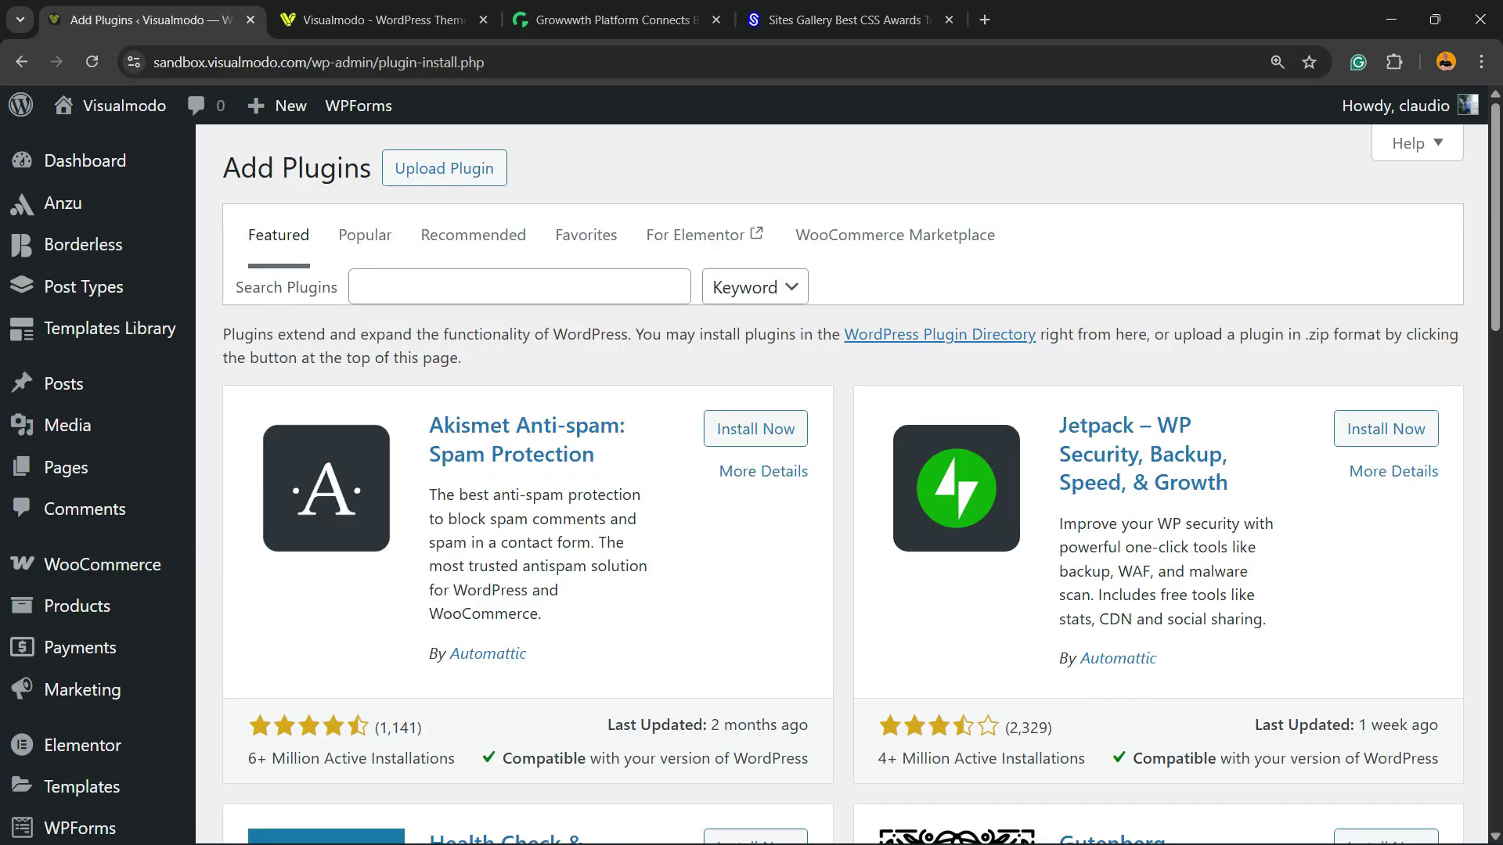
- Search the plugin directory for "Yoast SEO"
key(ctrl+minus)
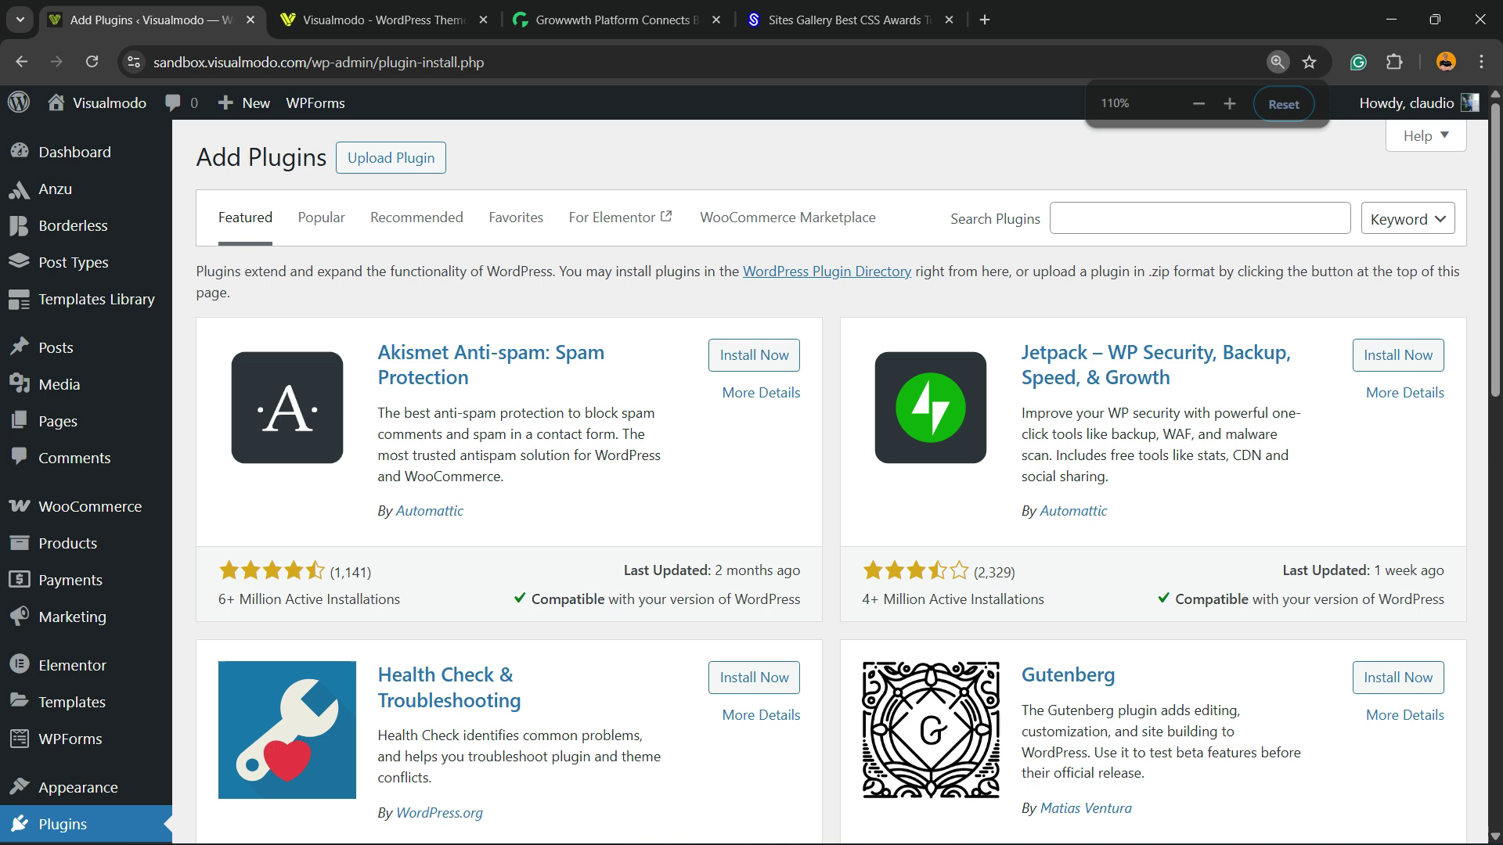
drag(951, 219, 1040, 219)
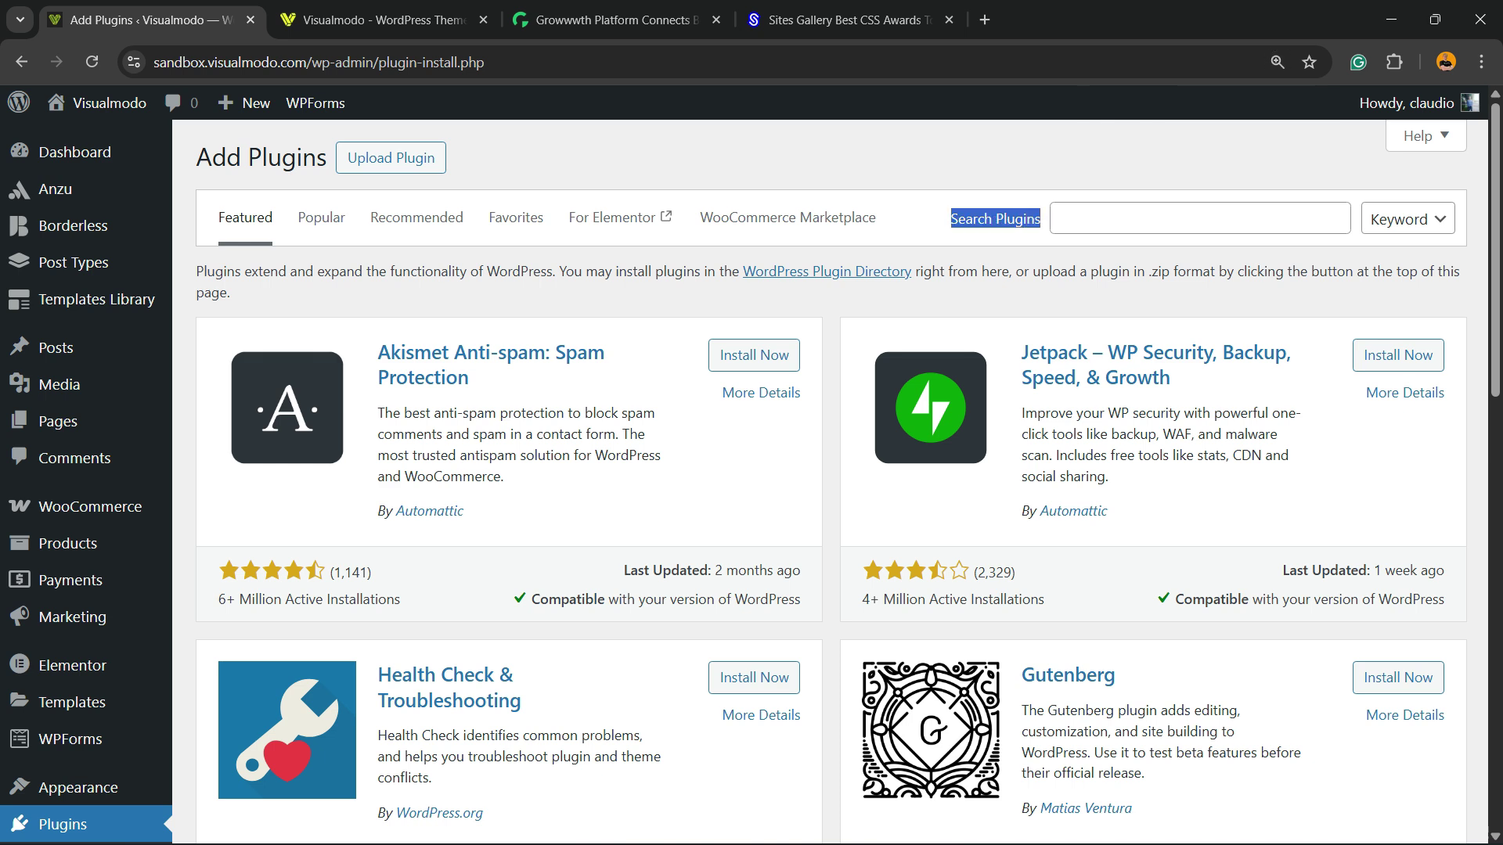
click(1175, 219)
text(Yoast SEO)
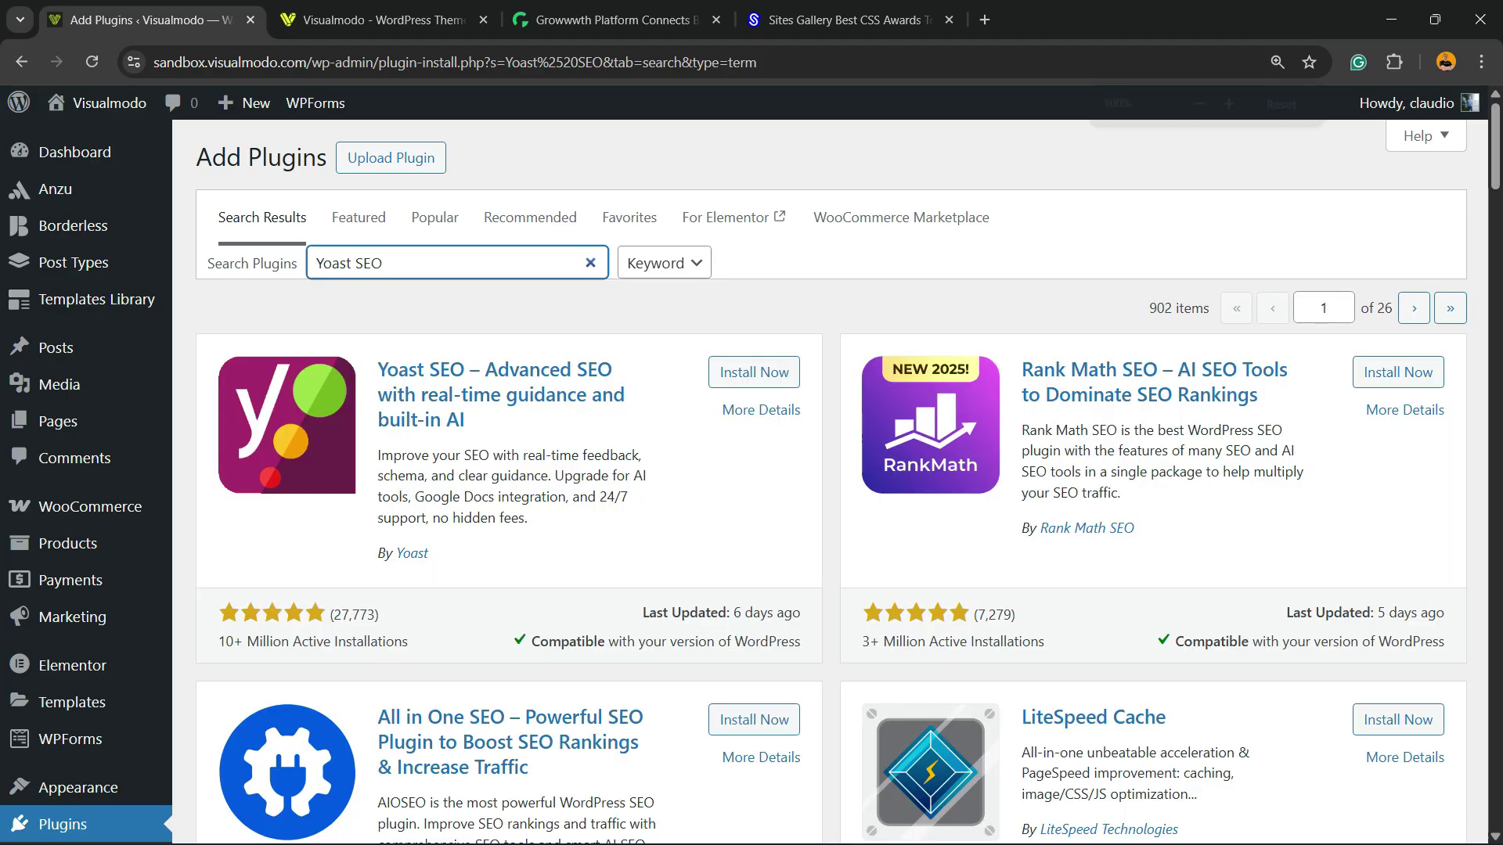
- Install and activate the Yoast SEO plugin, and find its entry among the installed plugins
key(ctrl+minus)
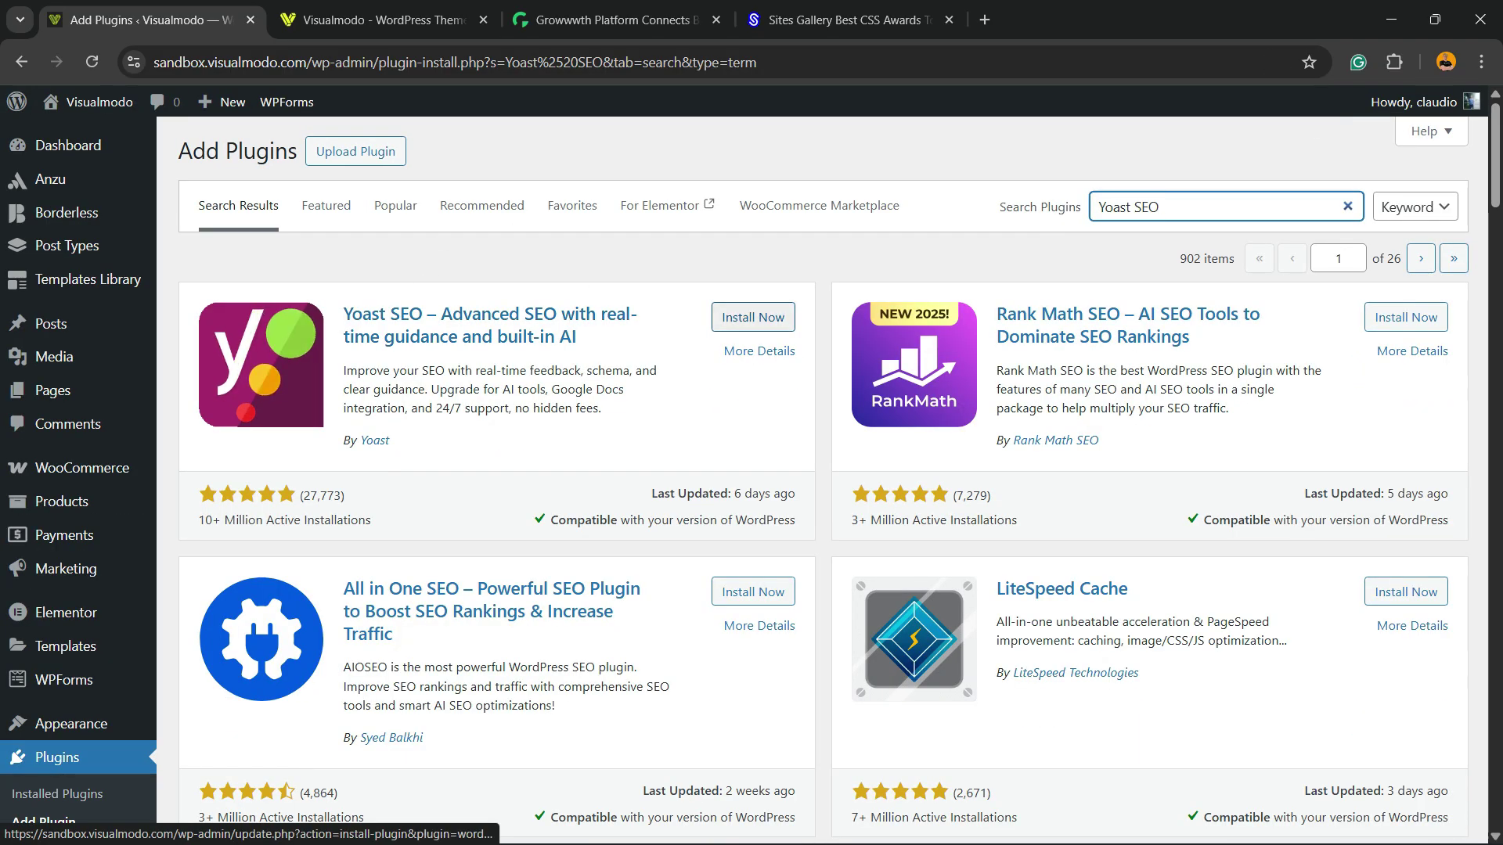
click(753, 317)
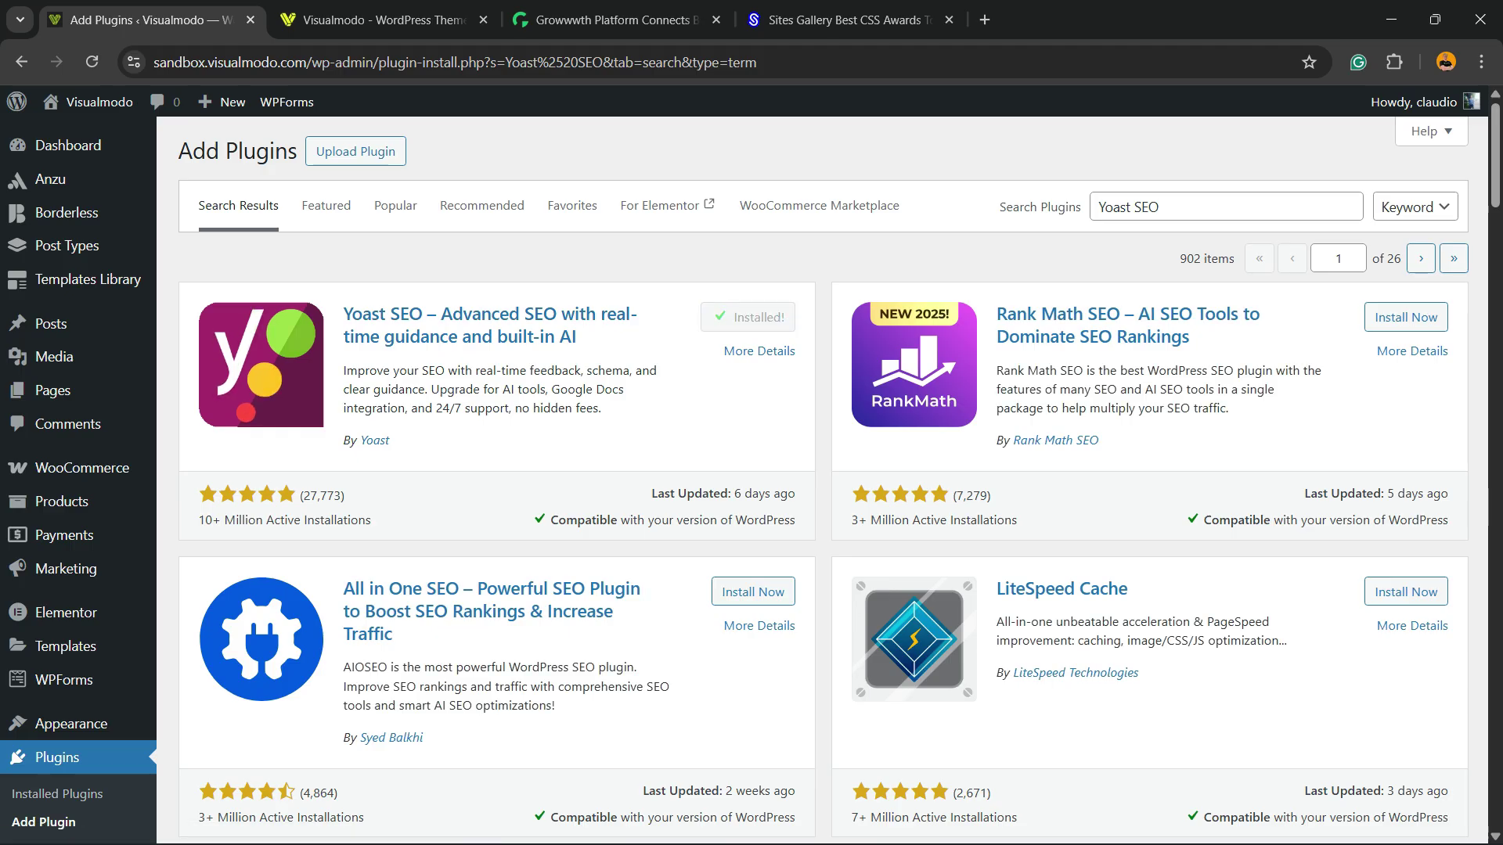
click(762, 317)
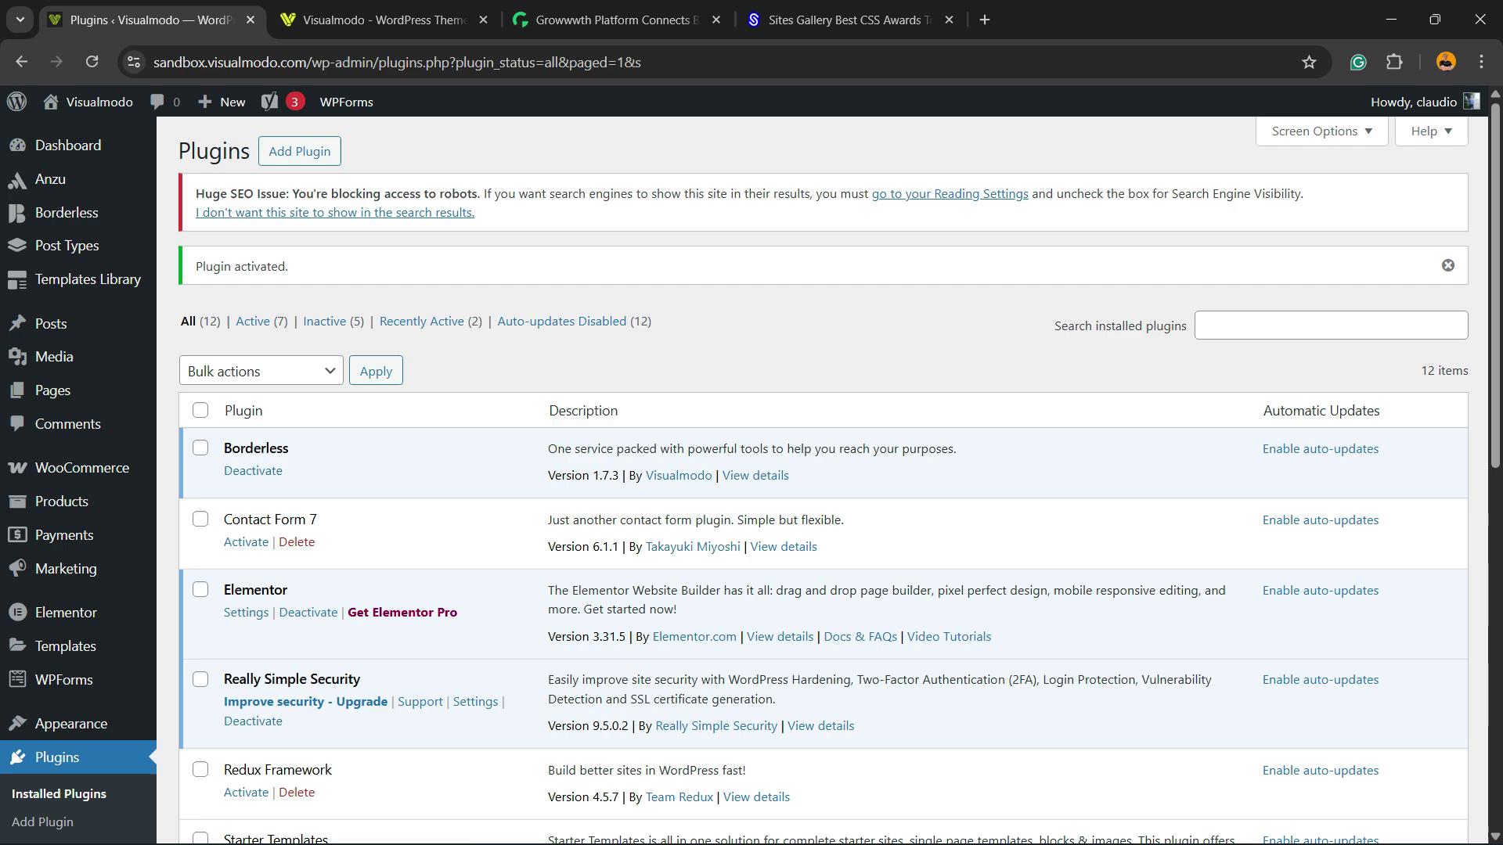
scroll(822, 469, down, 8)
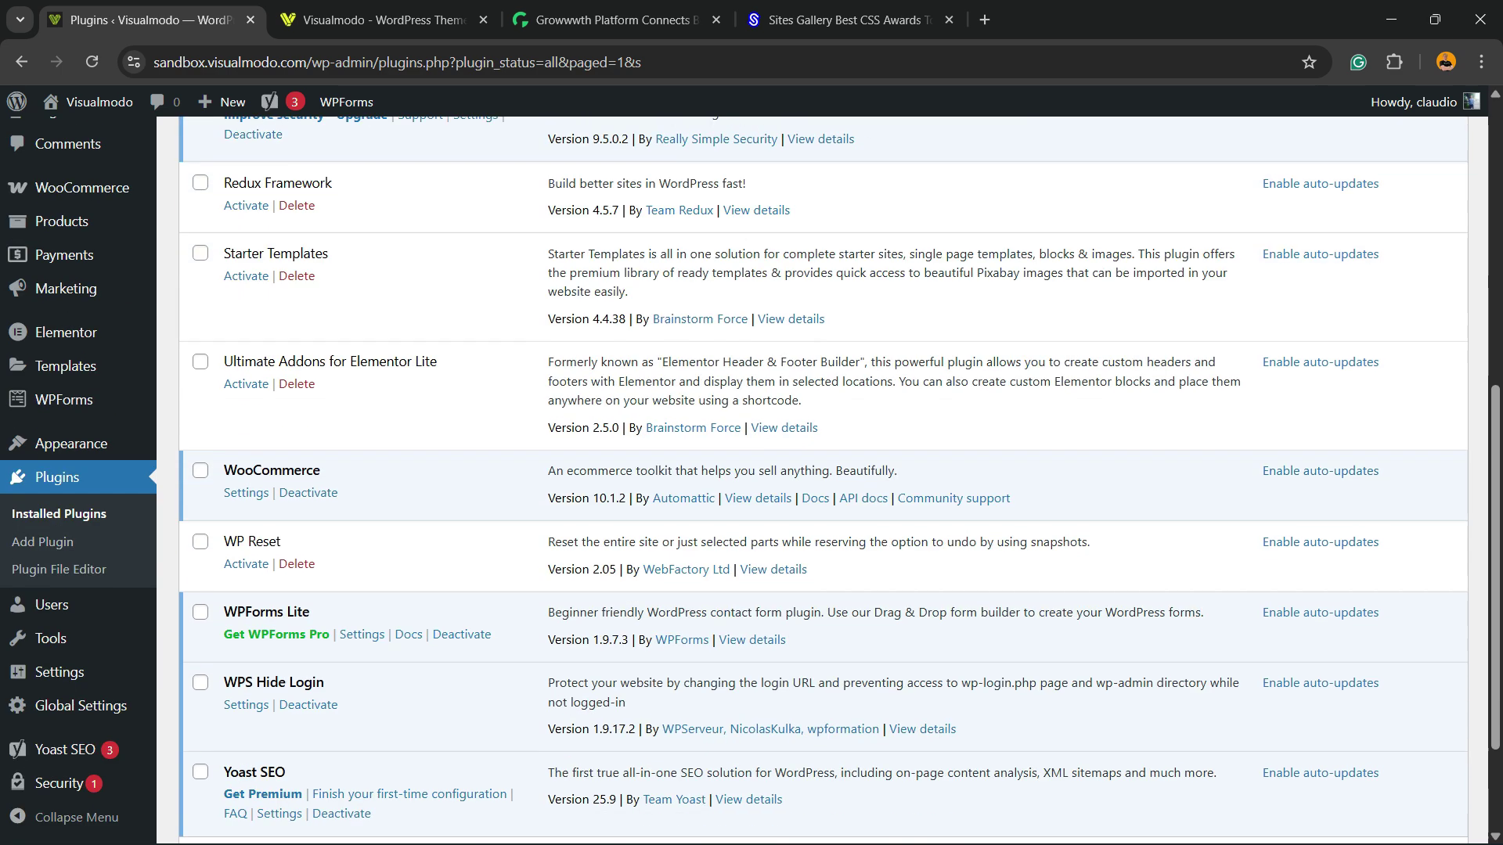
- Return to the dashboard and open the Yoast SEO tools page
scroll(822, 470, up, 8)
click(68, 146)
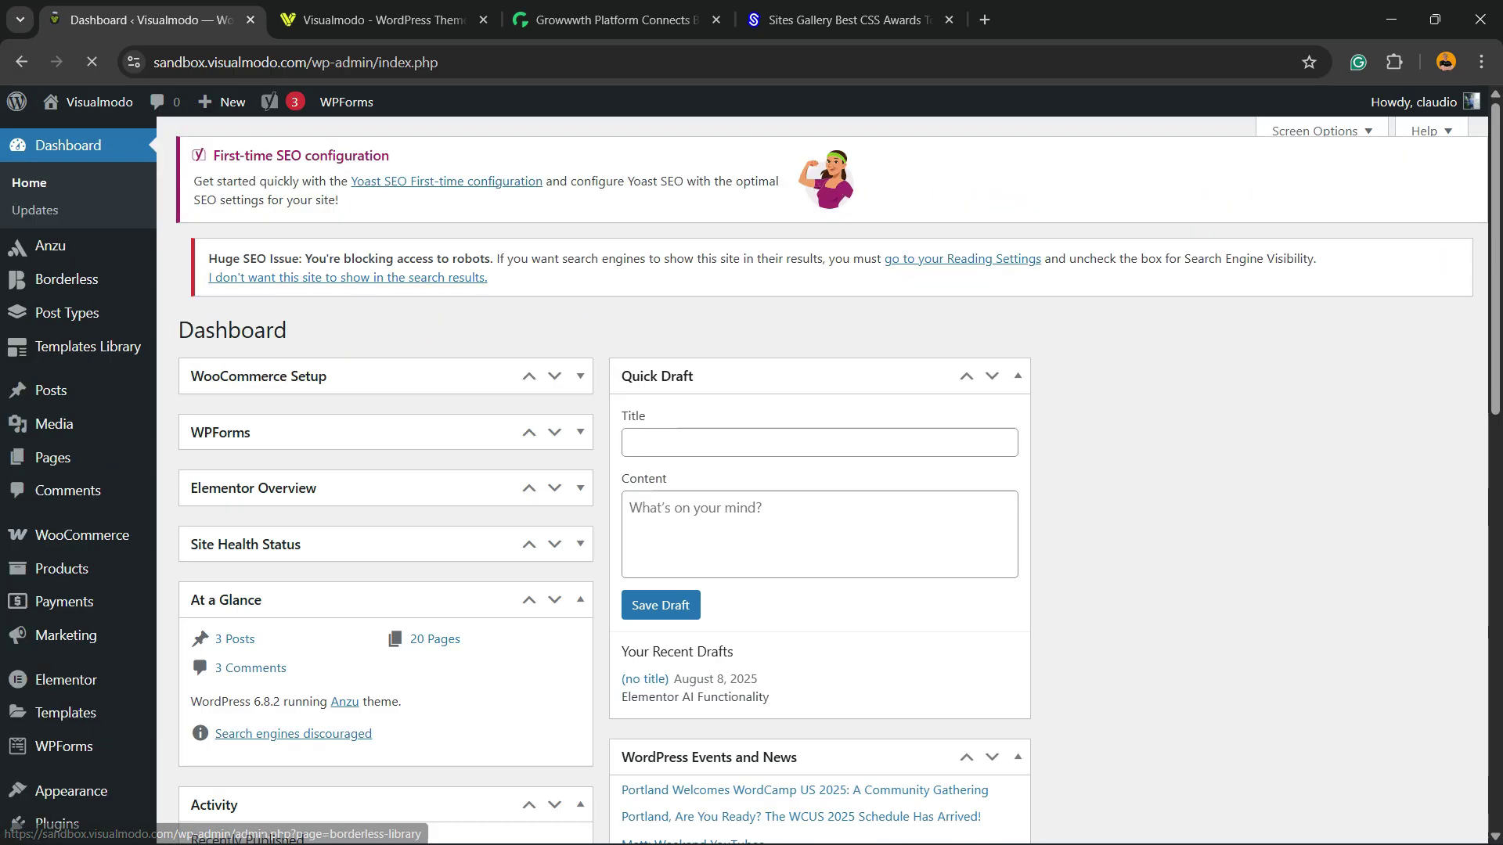
scroll(822, 469, down, 5)
mouse_move(71, 539)
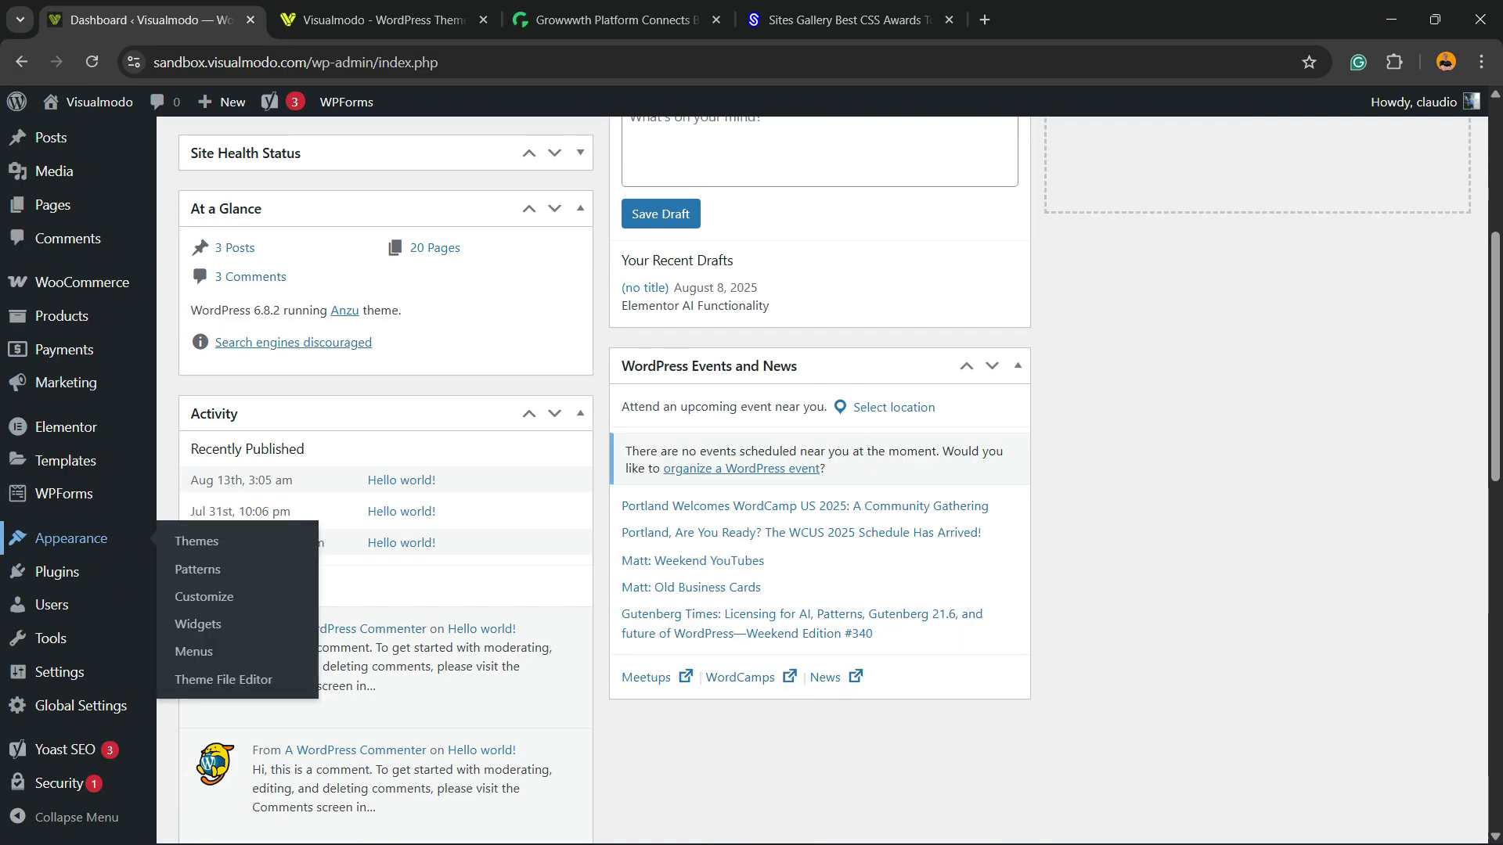
scroll(72, 538, down, 2)
mouse_move(65, 749)
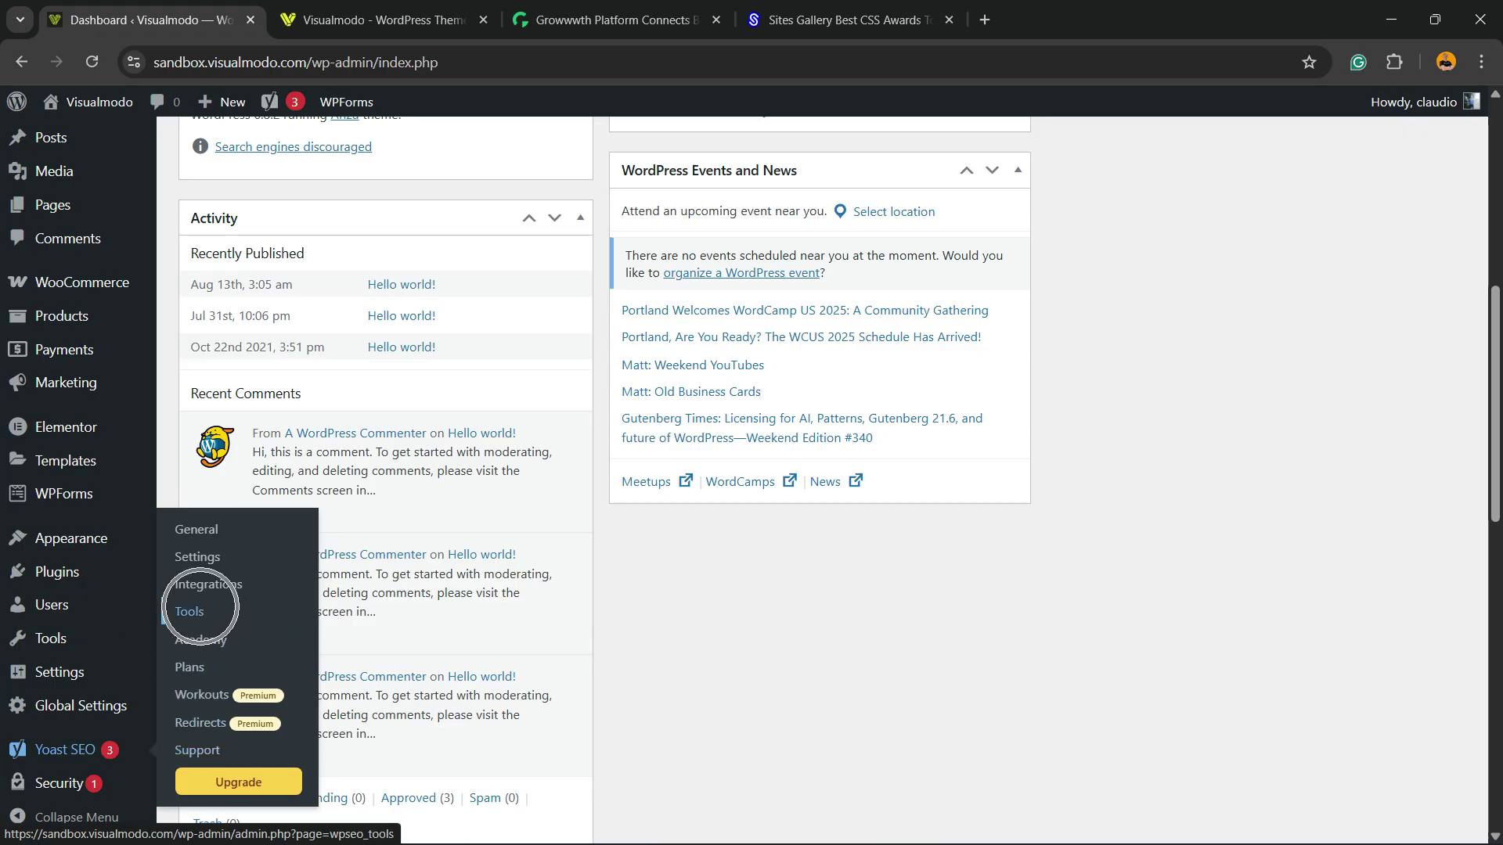
click(189, 611)
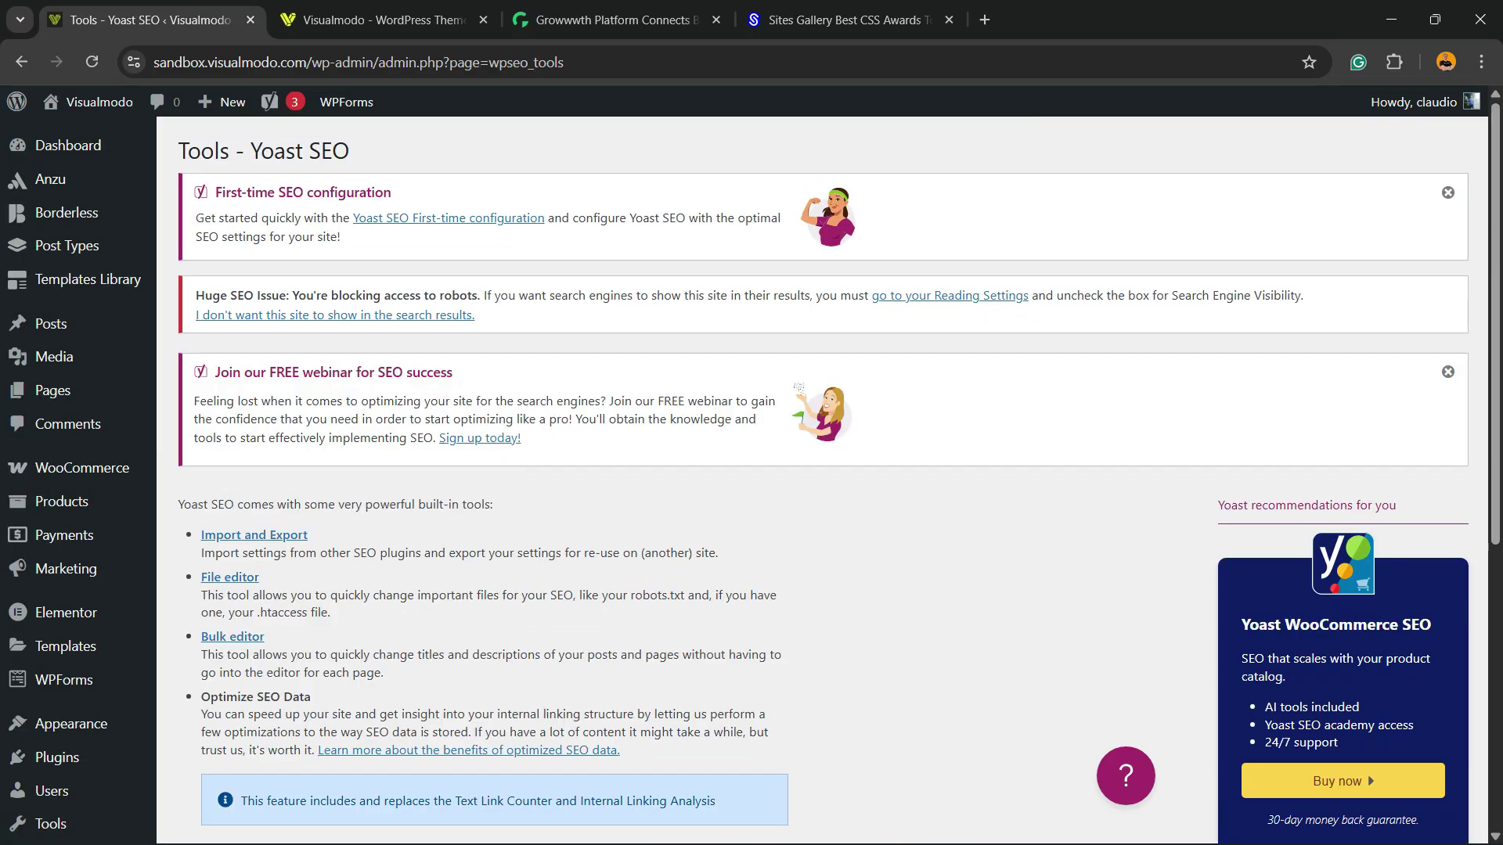
- Open the Yoast bulk editor for the titles and descriptions of posts and pages
key(ctrl+plus)
scroll(751, 469, down, 2)
key(ctrl+plus)
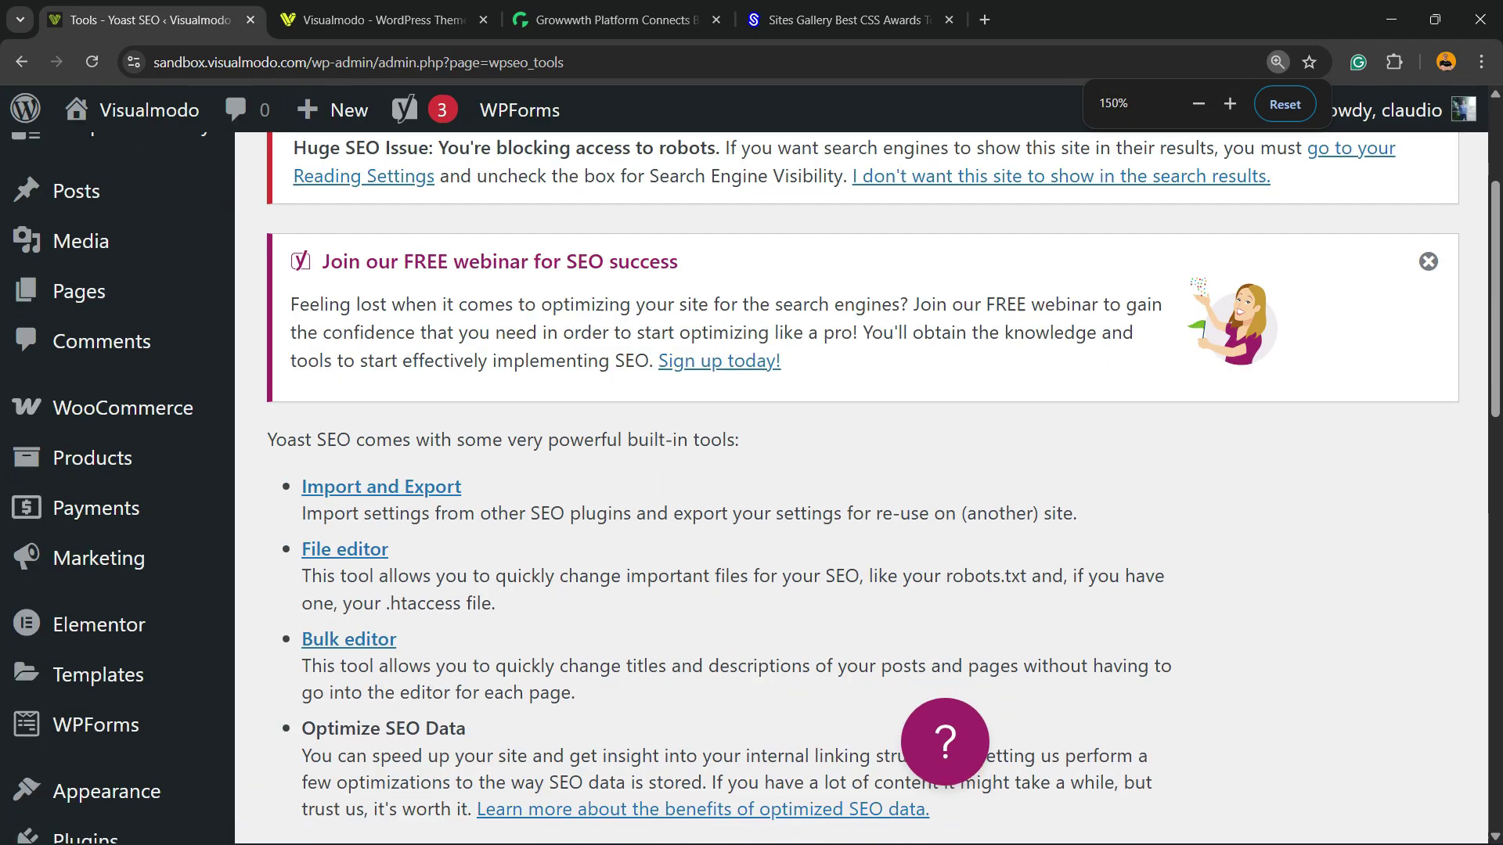
scroll(752, 470, down, 1)
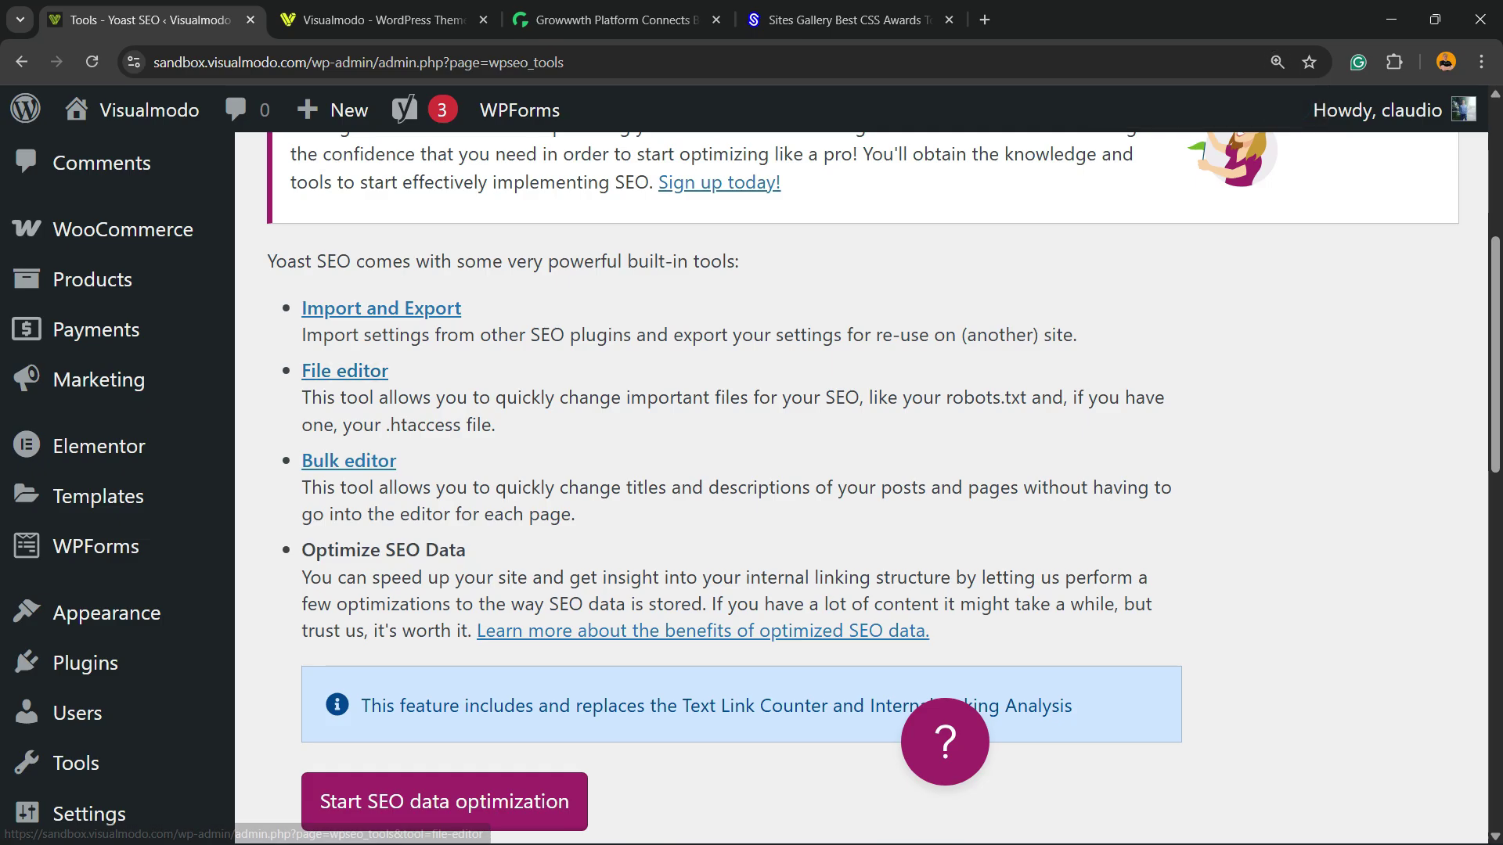
click(348, 461)
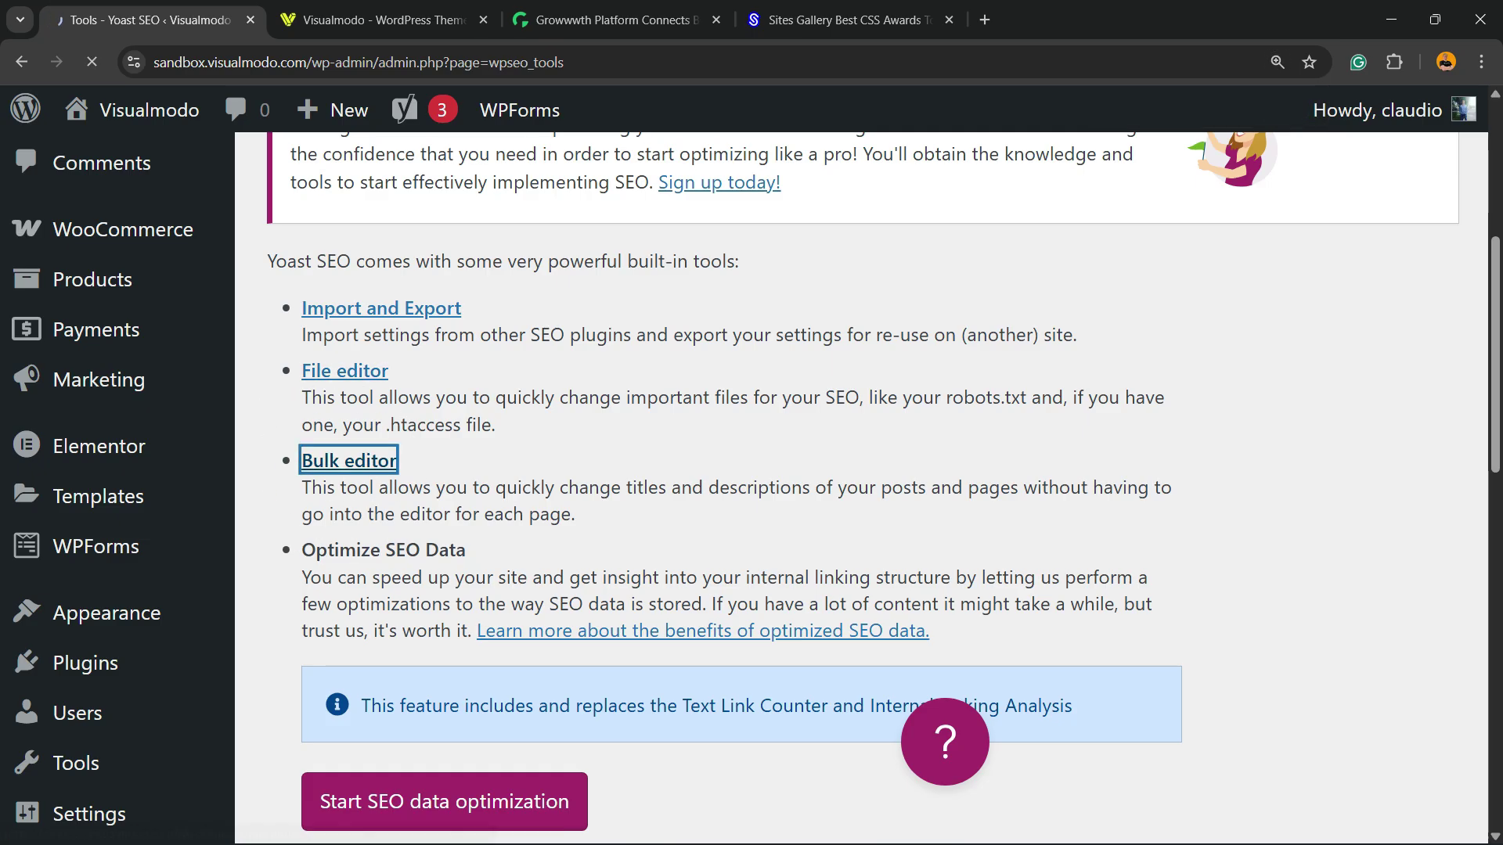
- Enter "Test Test" as the new Yoast SEO title of the untitled published page /8-2/
scroll(861, 489, down, 9)
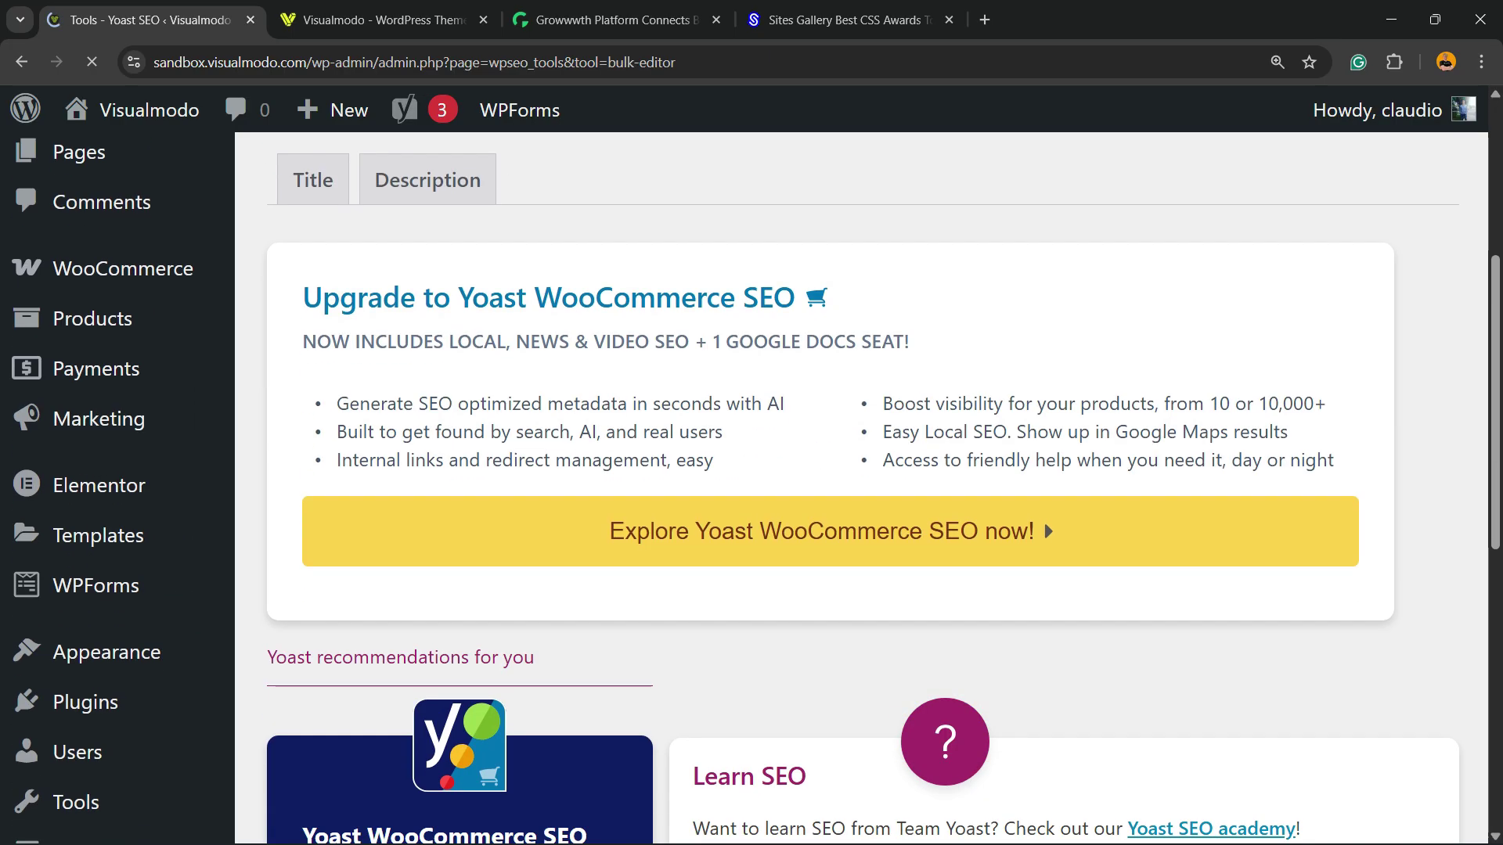
scroll(861, 488, up, 4)
key(ctrl+minus)
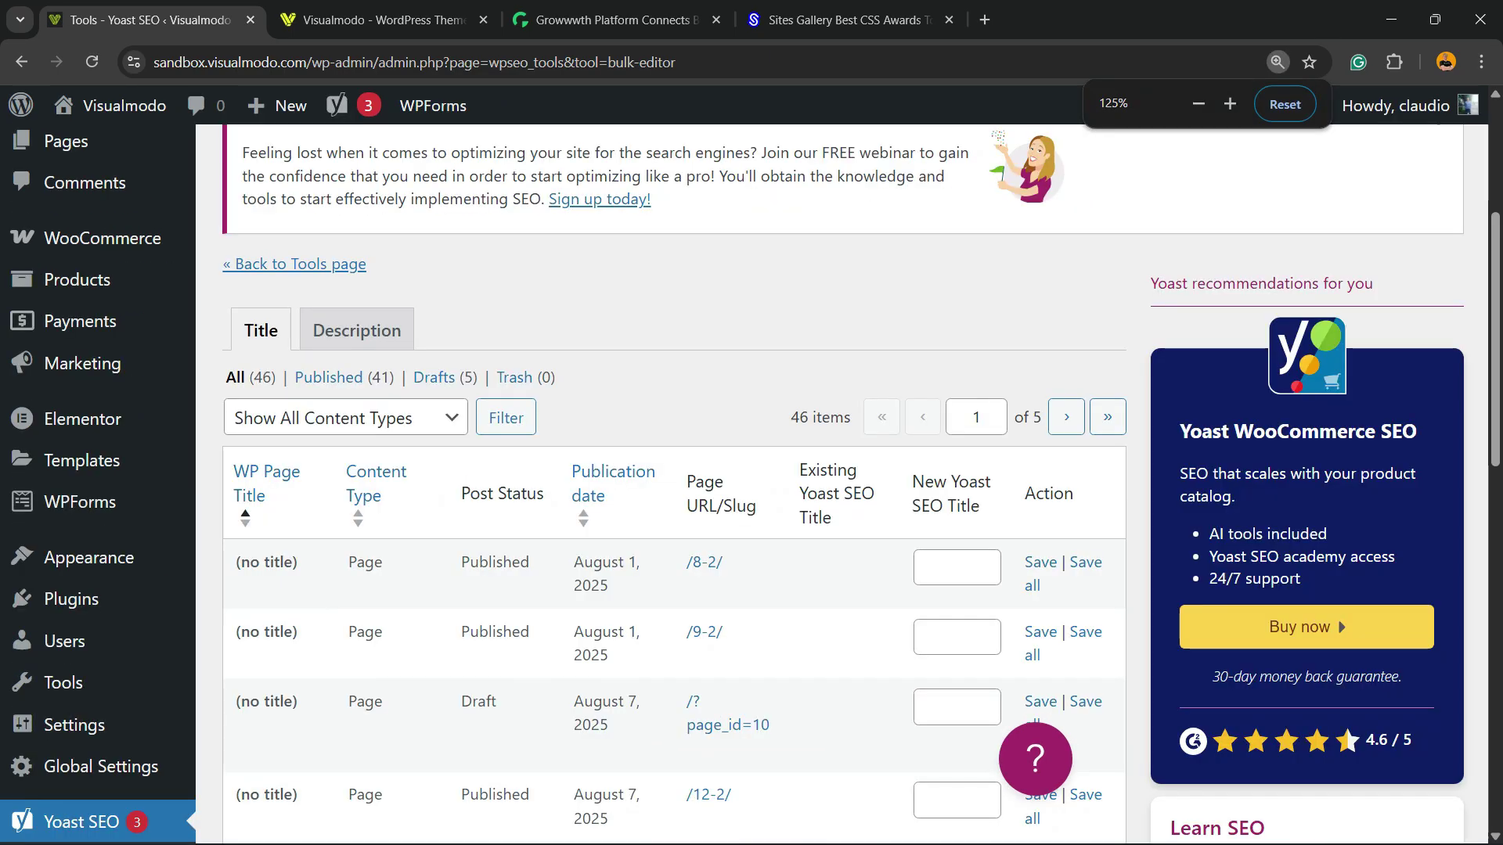
key(ctrl+plus)
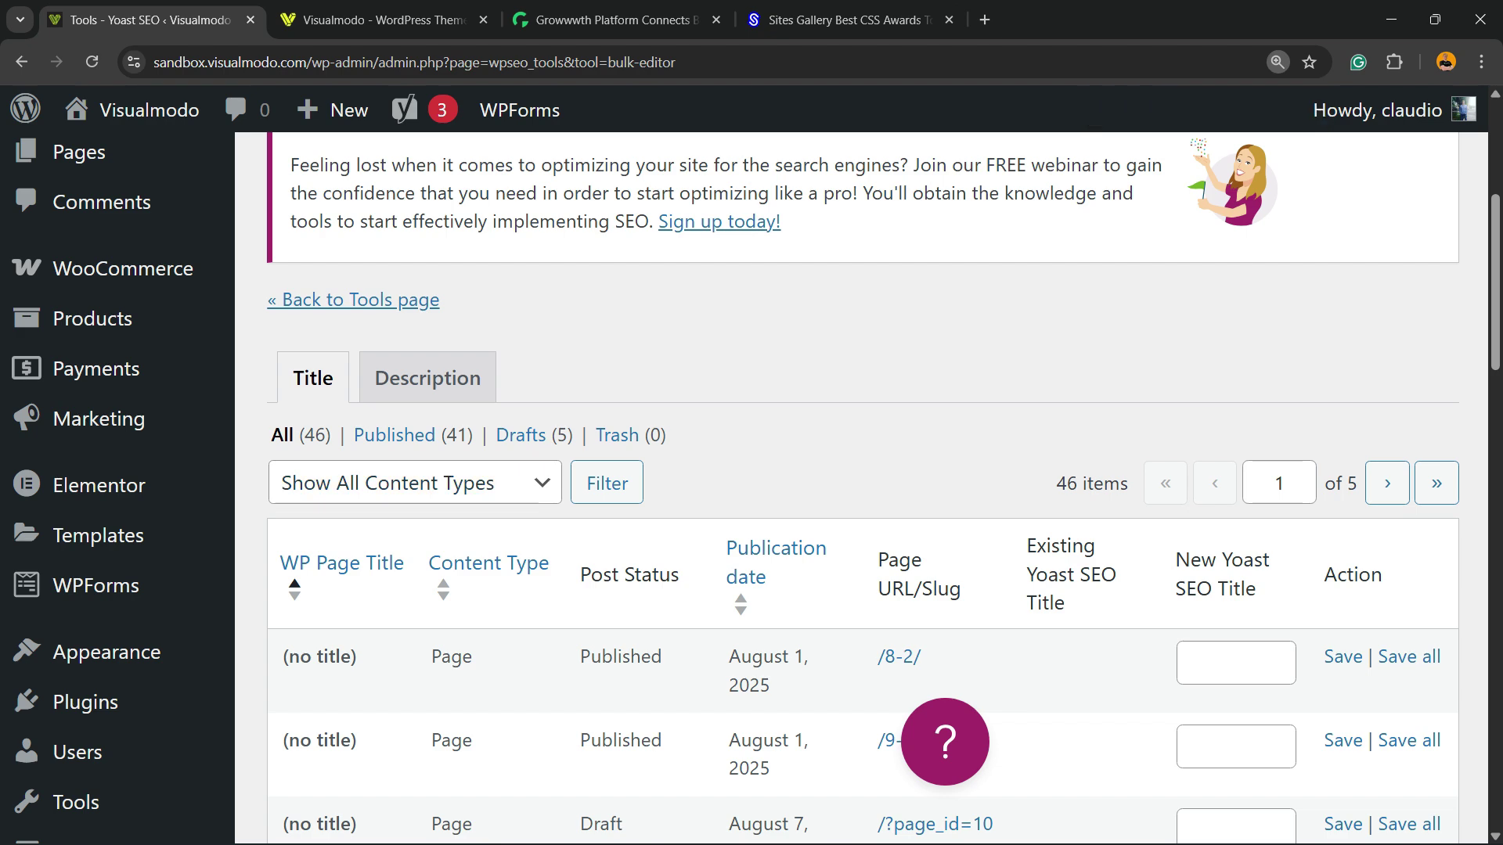
scroll(861, 485, down, 3)
key(ctrl+minus)
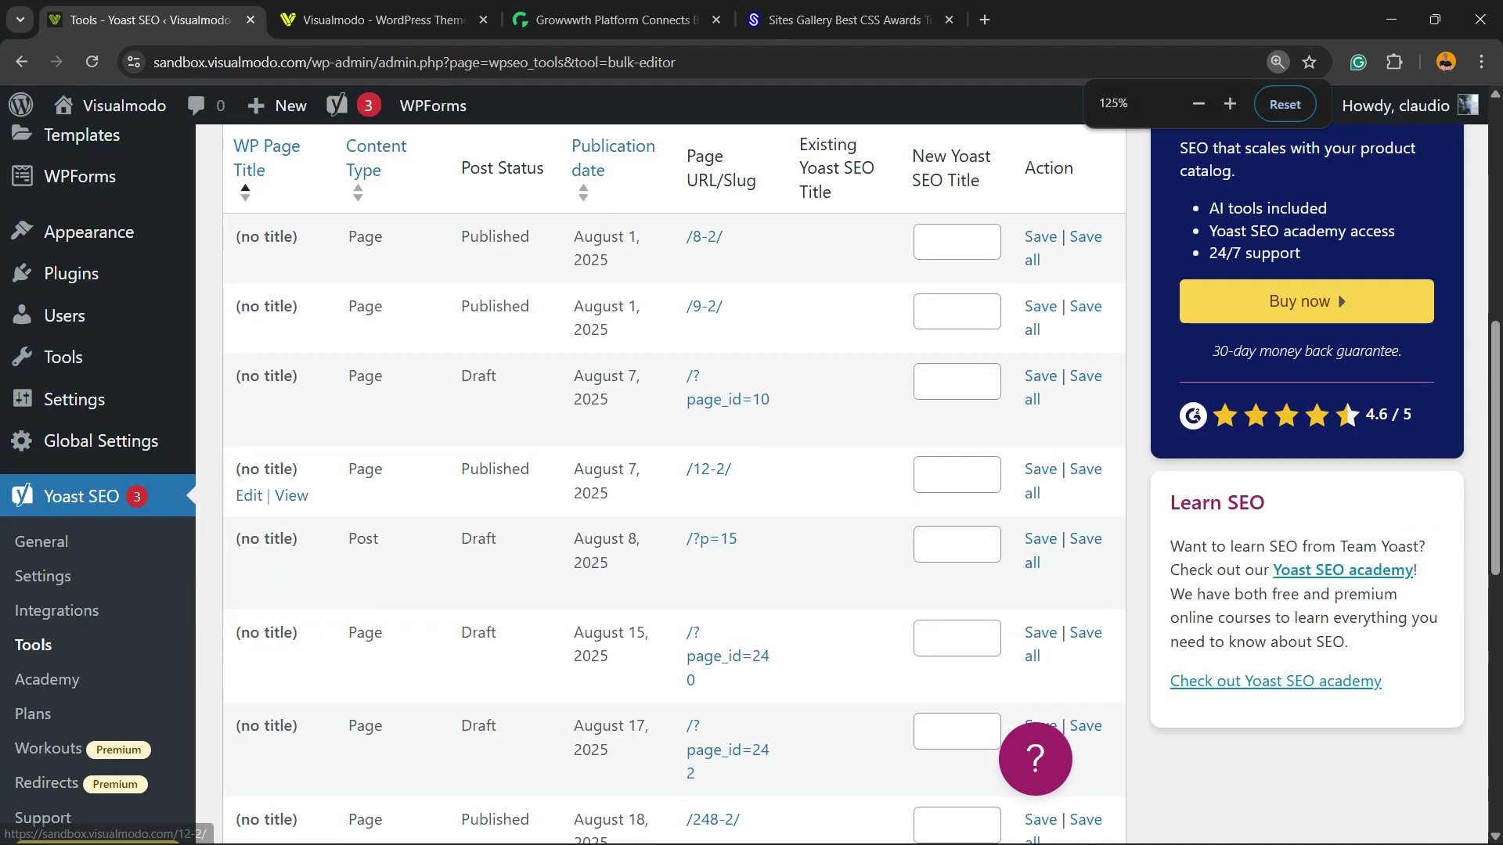
scroll(673, 485, up, 3)
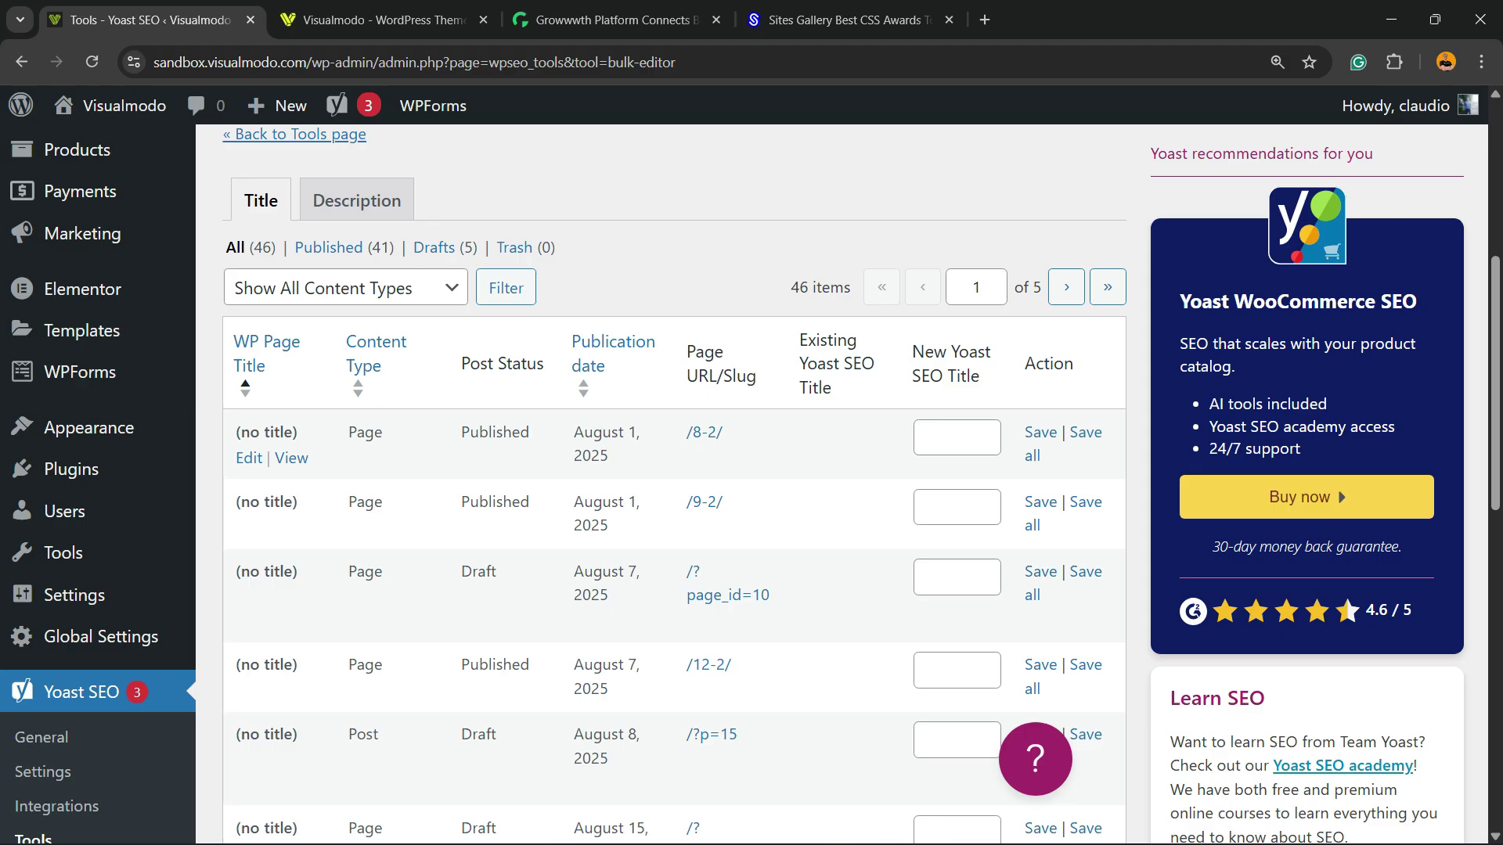
triple_click(836, 364)
click(849, 372)
click(956, 438)
text(Test Test)
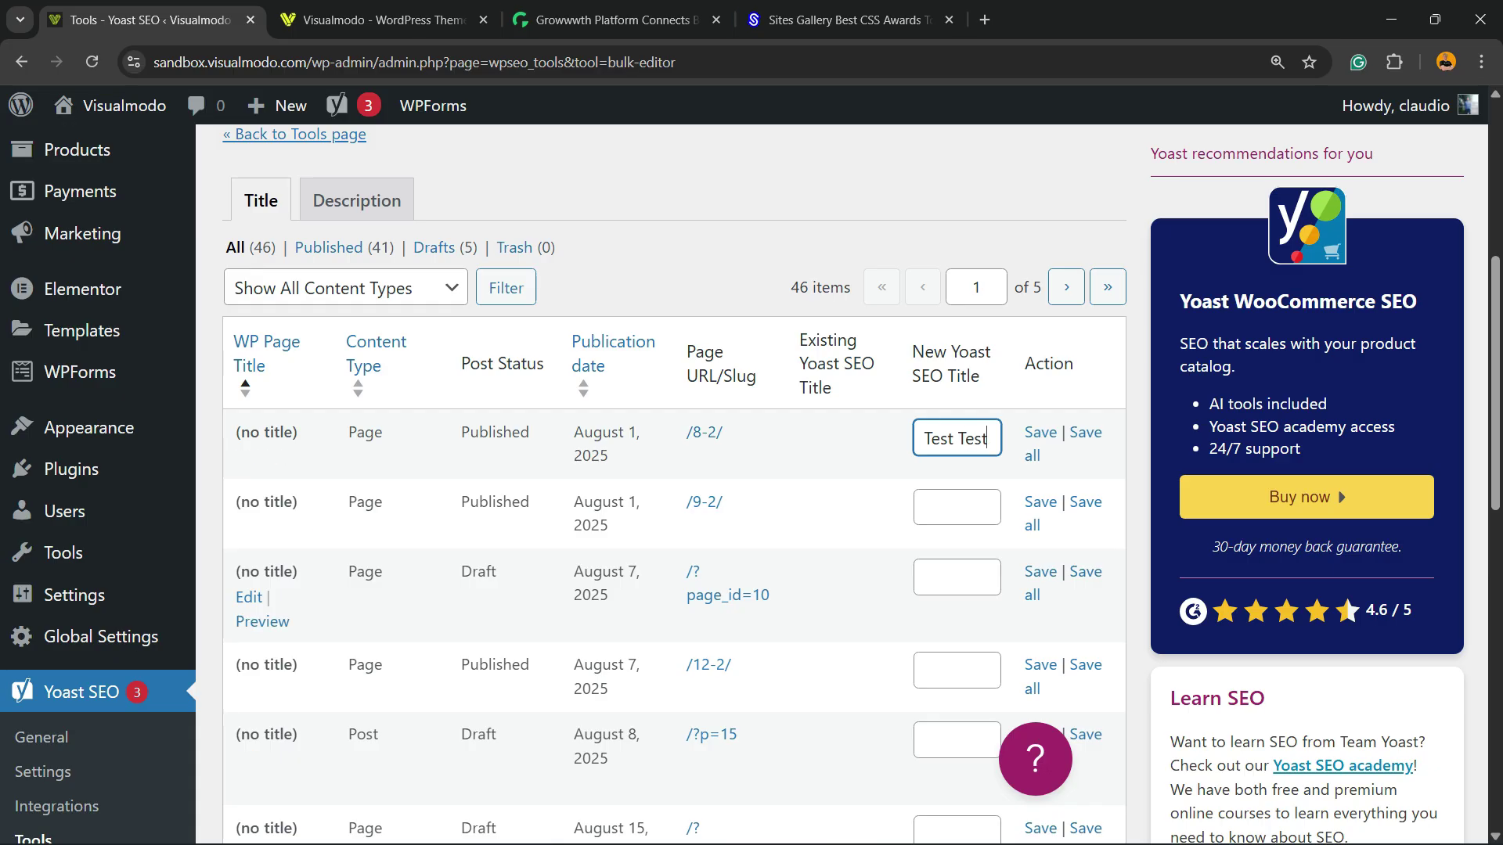
- Save all new SEO titles in the list, leaving the other rows' title fields empty
click(957, 508)
click(957, 578)
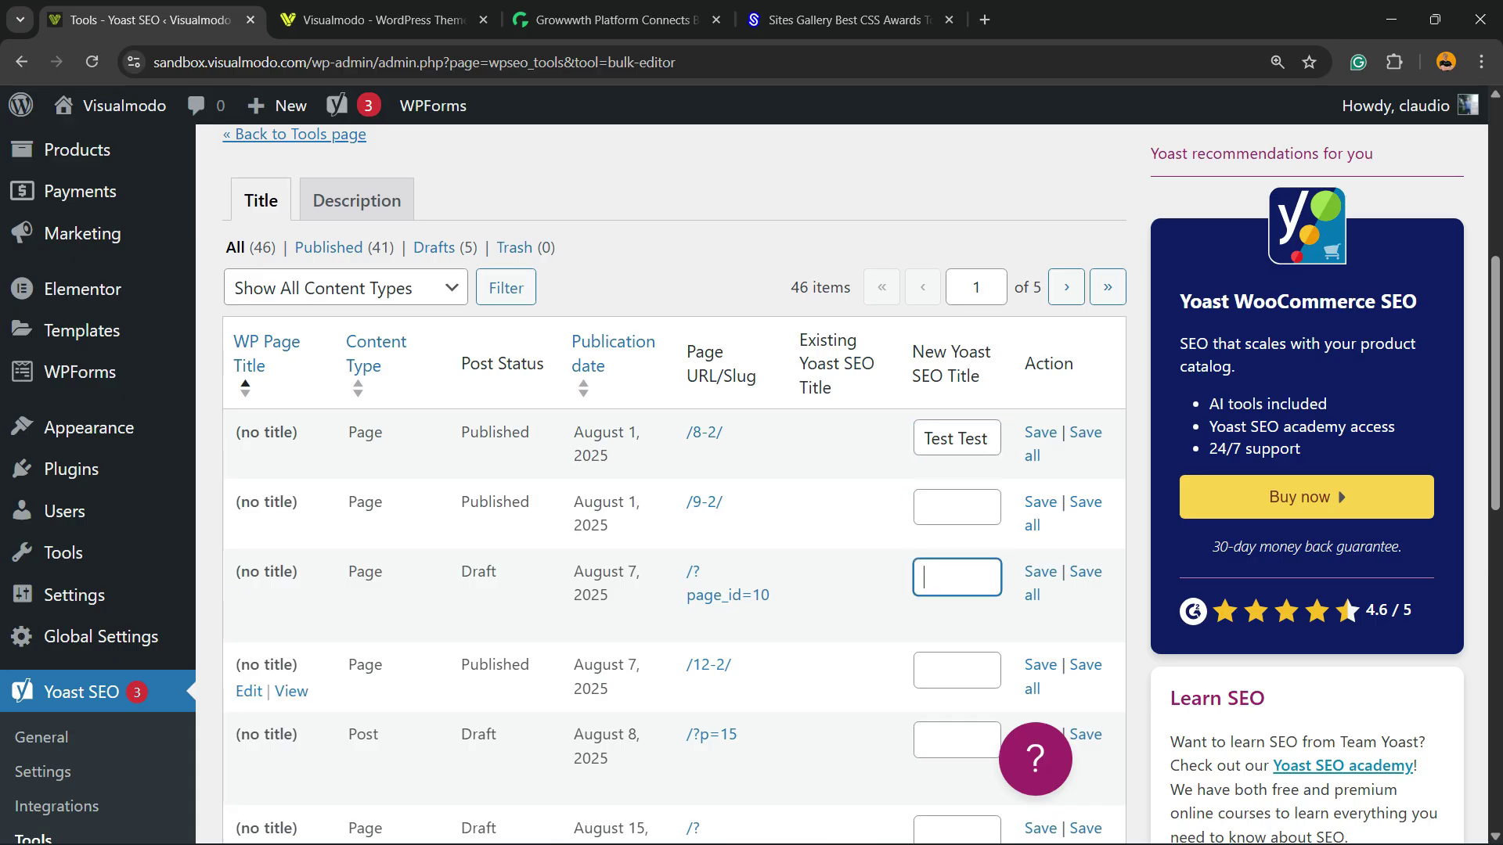
click(957, 699)
click(956, 740)
click(1086, 433)
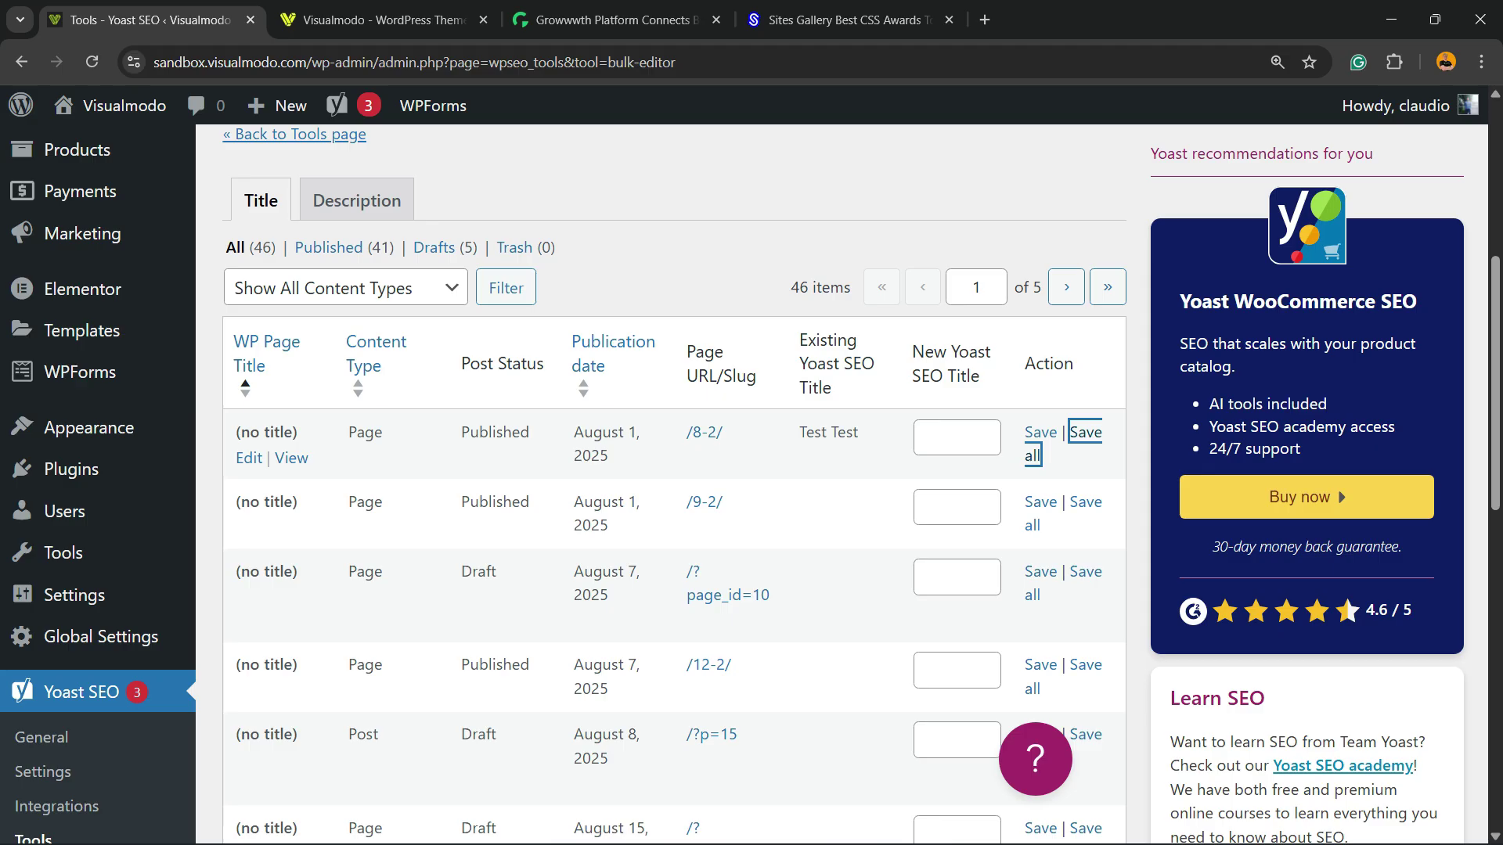
- Show the second page of the SEO title list, and switch the bulk editor to meta descriptions
scroll(673, 469, down, 12)
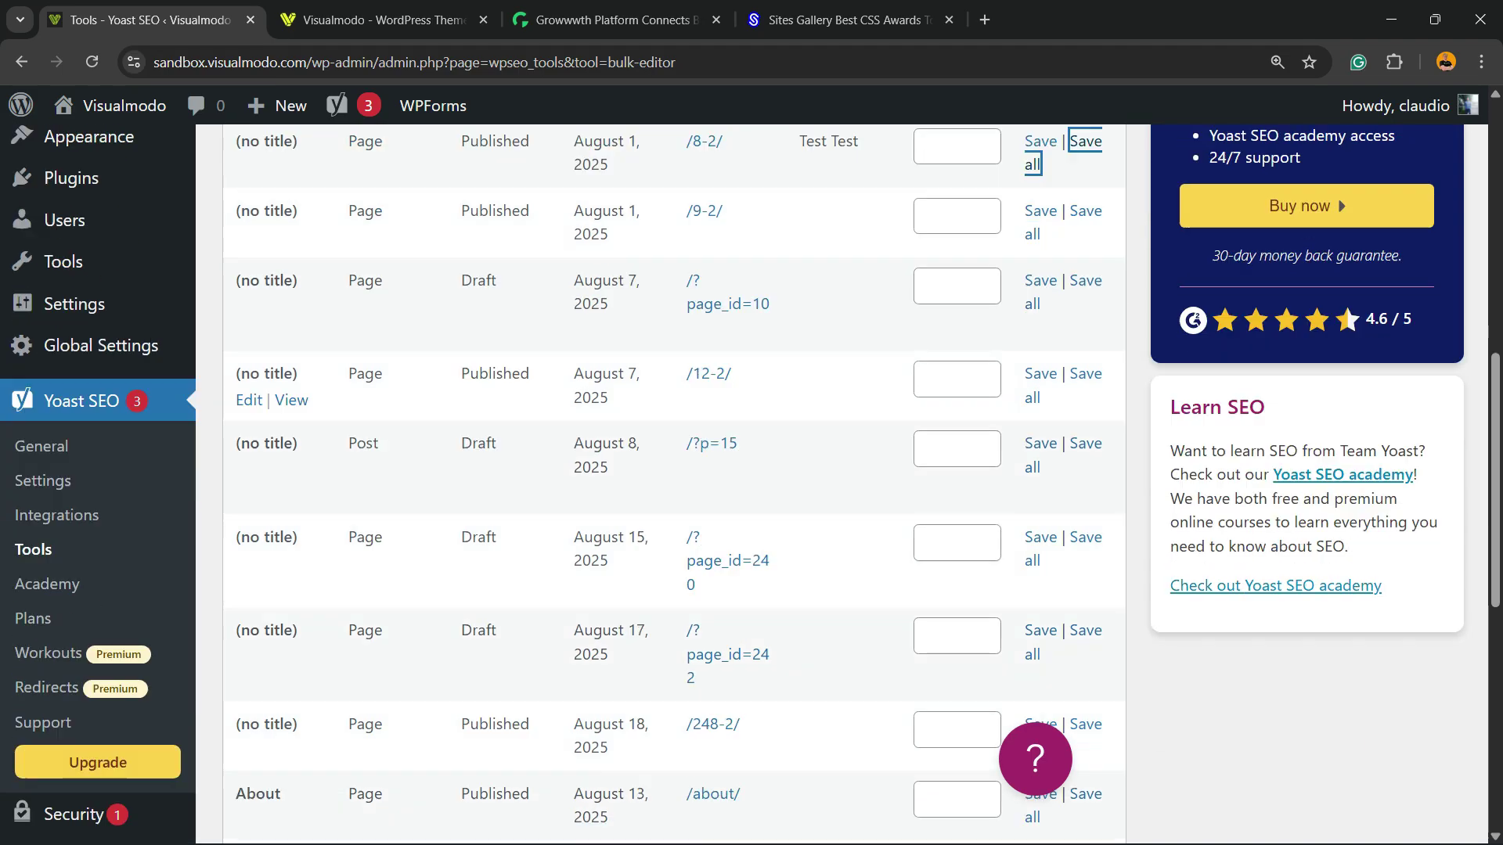
click(1066, 383)
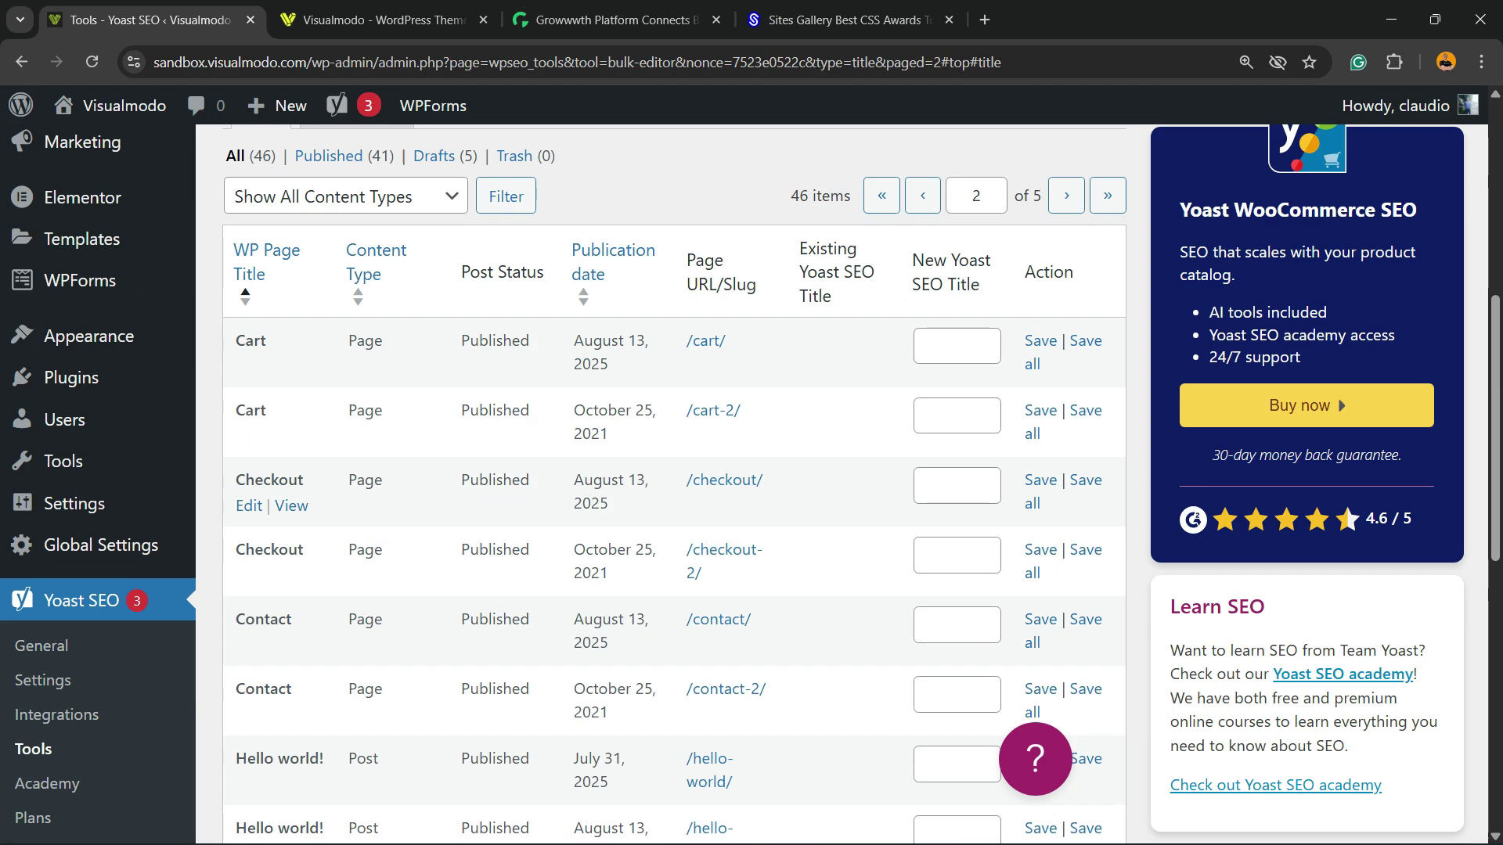
scroll(673, 470, up, 4)
click(357, 500)
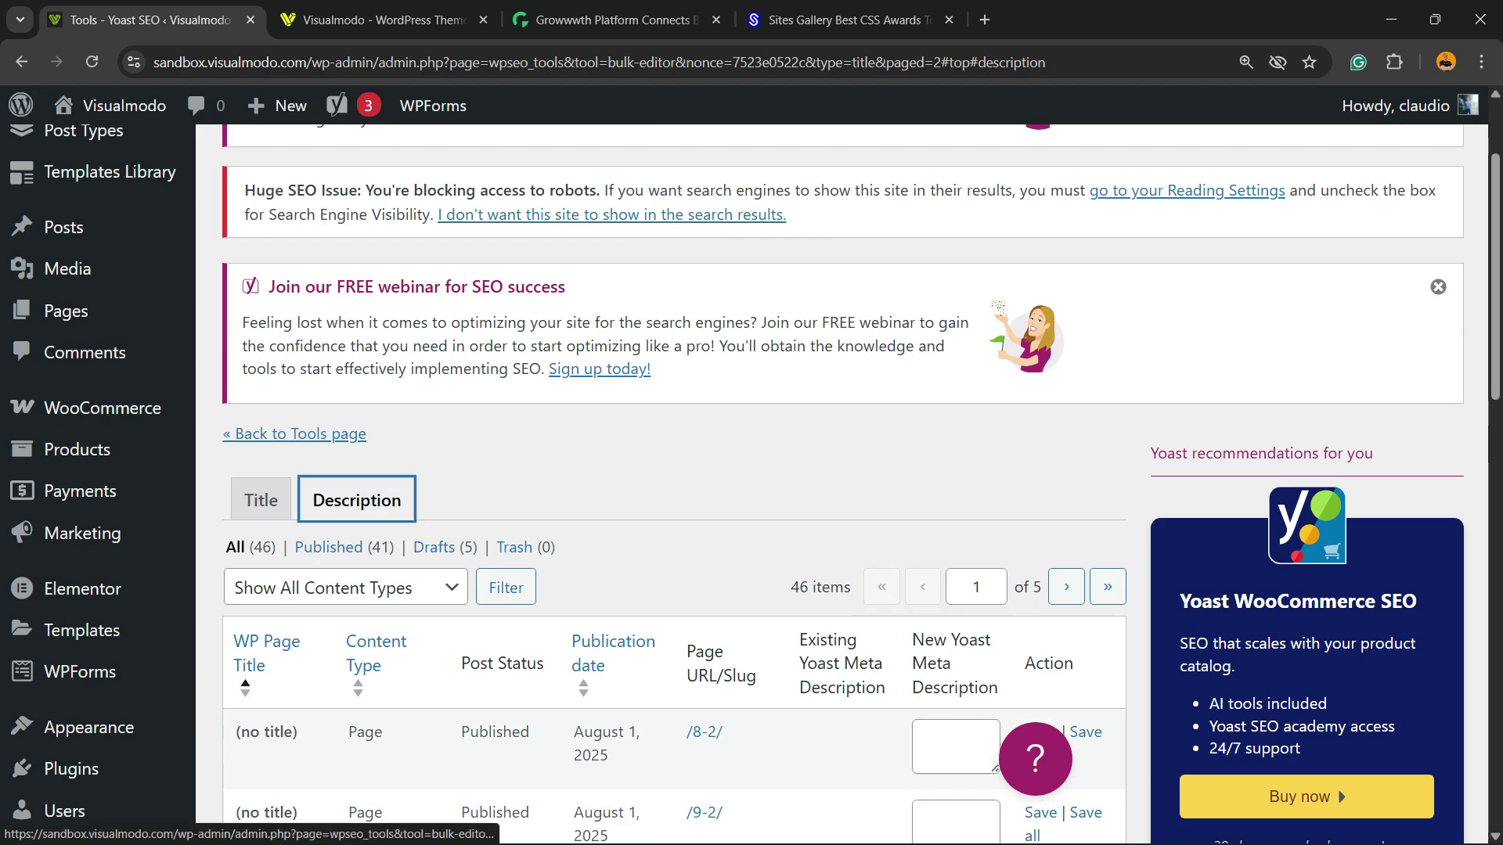
key(ctrl)
key(ctrl)
key(ctrl)
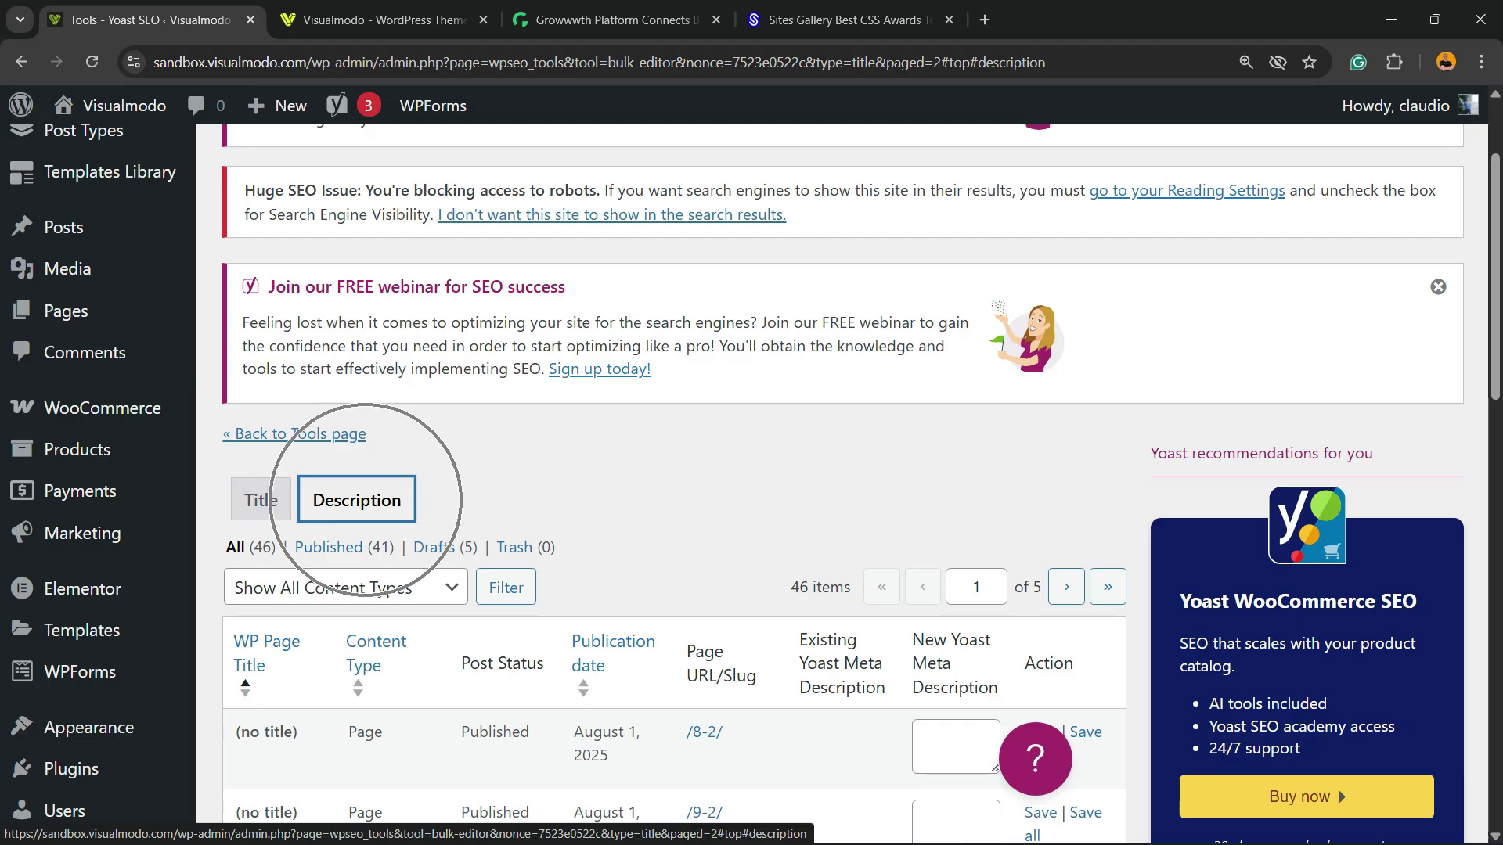
- Enter "ededededededed" as the new Yoast meta description of the untitled published page /8-2/
scroll(364, 501, down, 3)
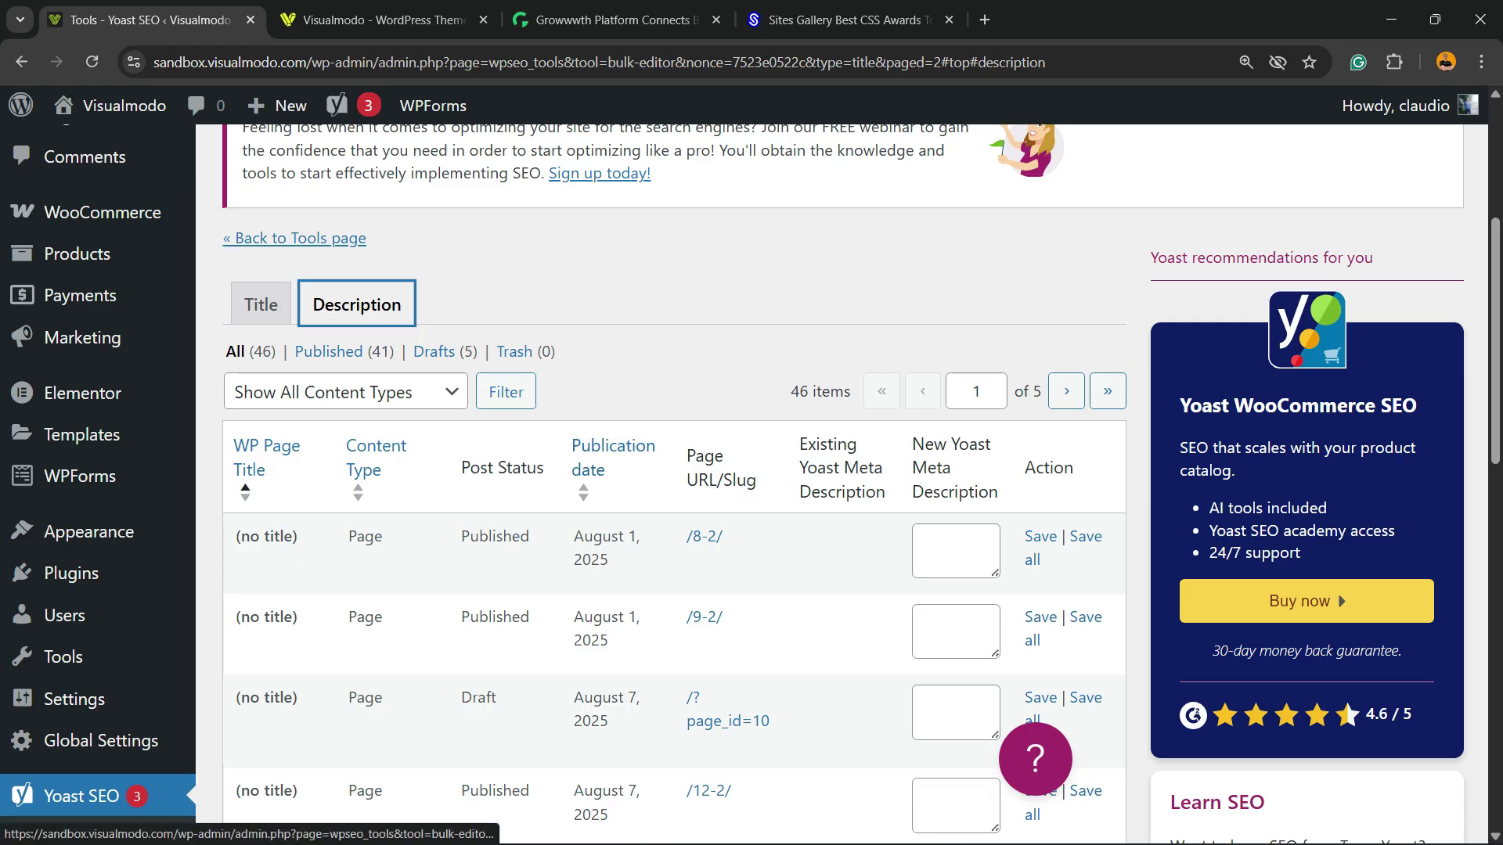
mouse_move(291, 562)
click(953, 550)
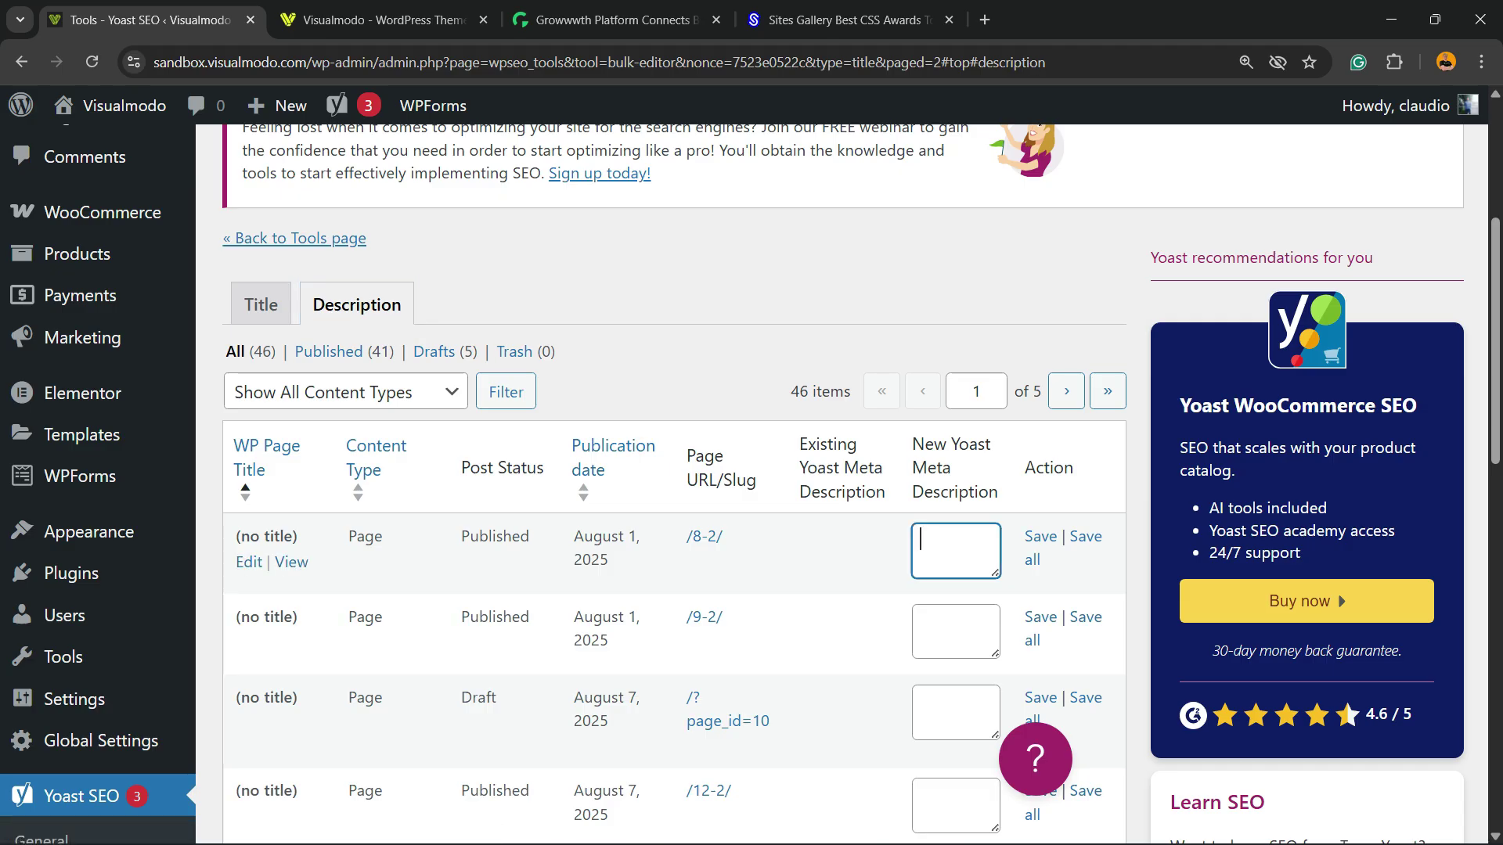
text(ededededededed)
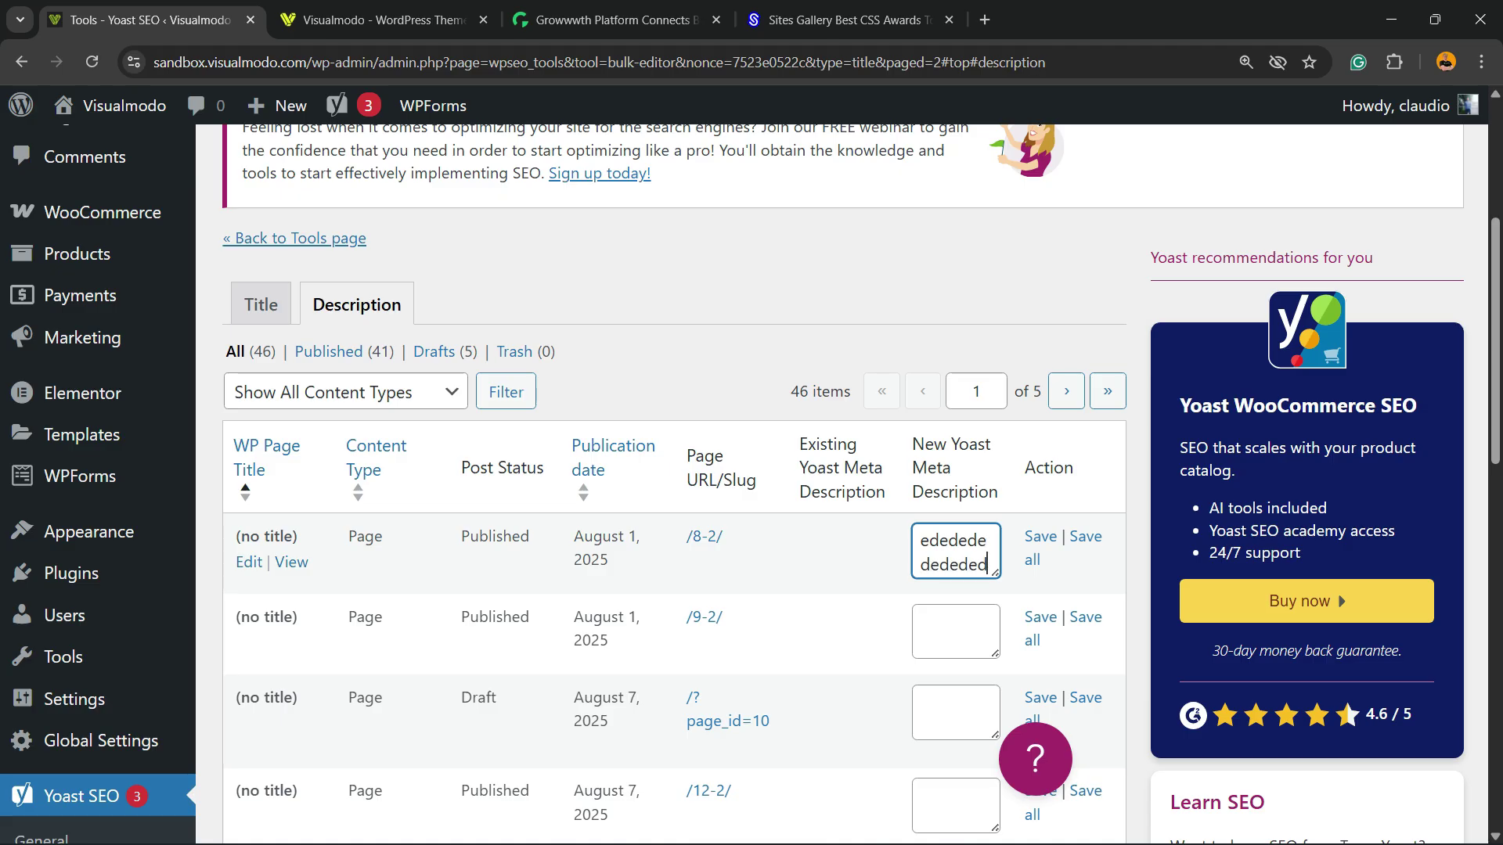
- Enter new meta descriptions for the next three untitled pages: "ededed" for /9-2/, "ededed" for /?page_id=10 and "eded" for /12-2/
scroll(674, 469, down, 2)
key(Tab)
text(ededed)
key(Tab)
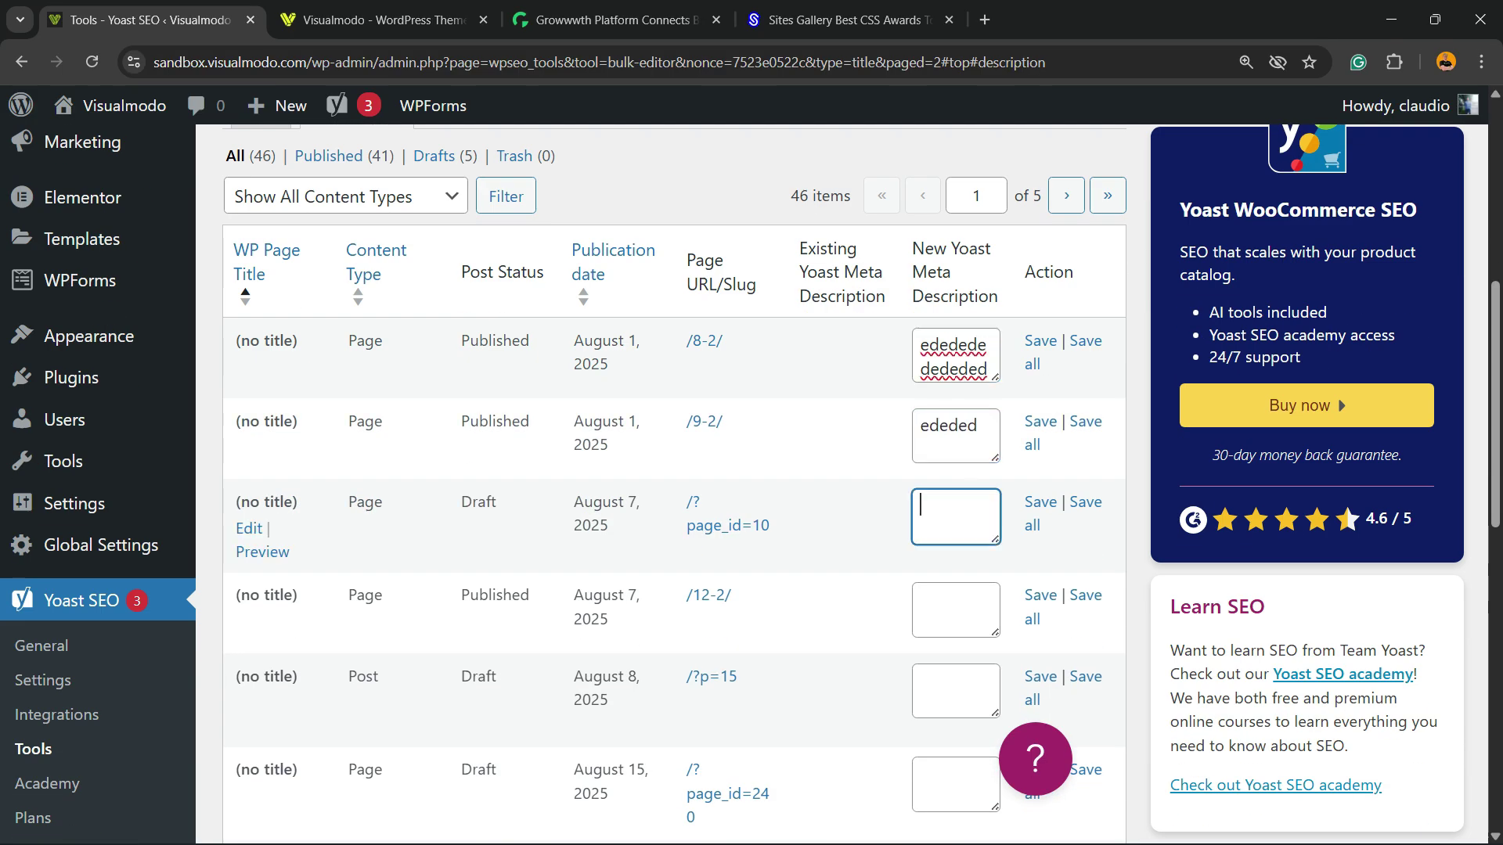
text(ededed)
key(Tab)
text(eded)
- Examine the meta description list from its filters to the last row, including the new entries and the remaining empty fields
scroll(673, 469, down, 3)
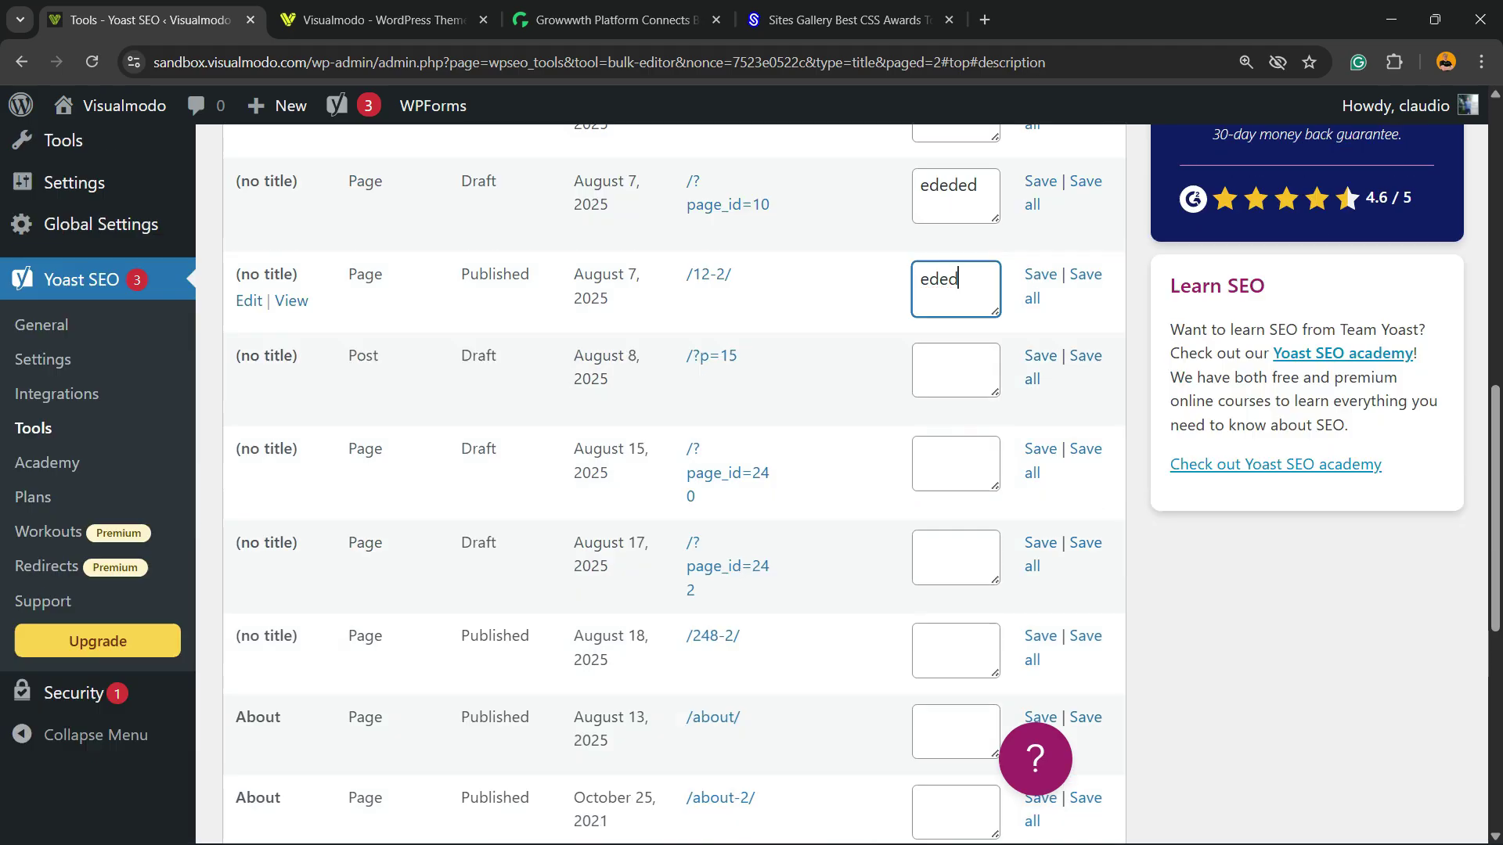
scroll(673, 469, up, 3)
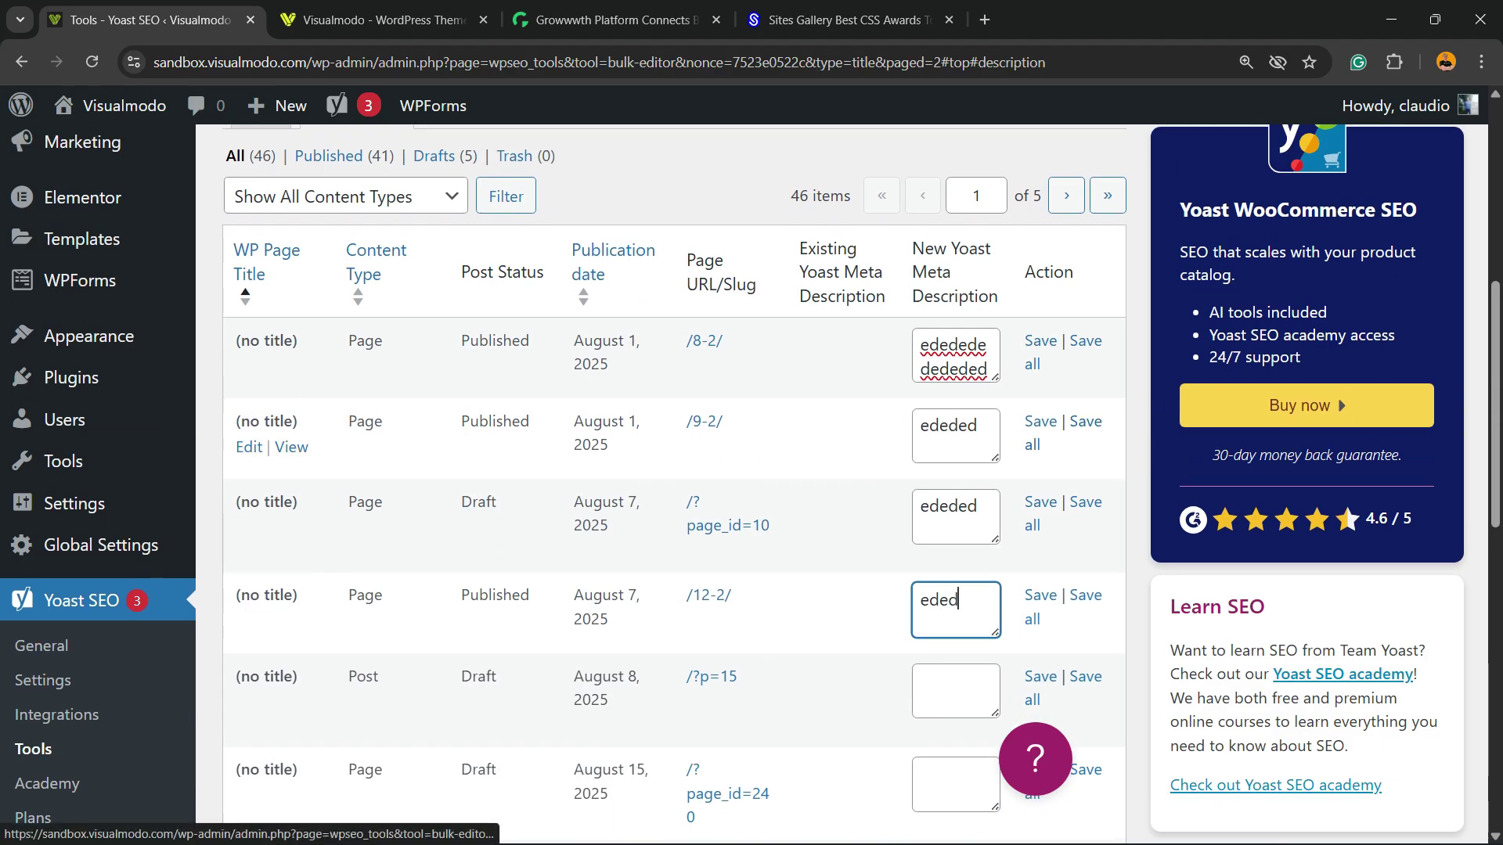
scroll(673, 470, down, 9)
scroll(674, 469, up, 15)
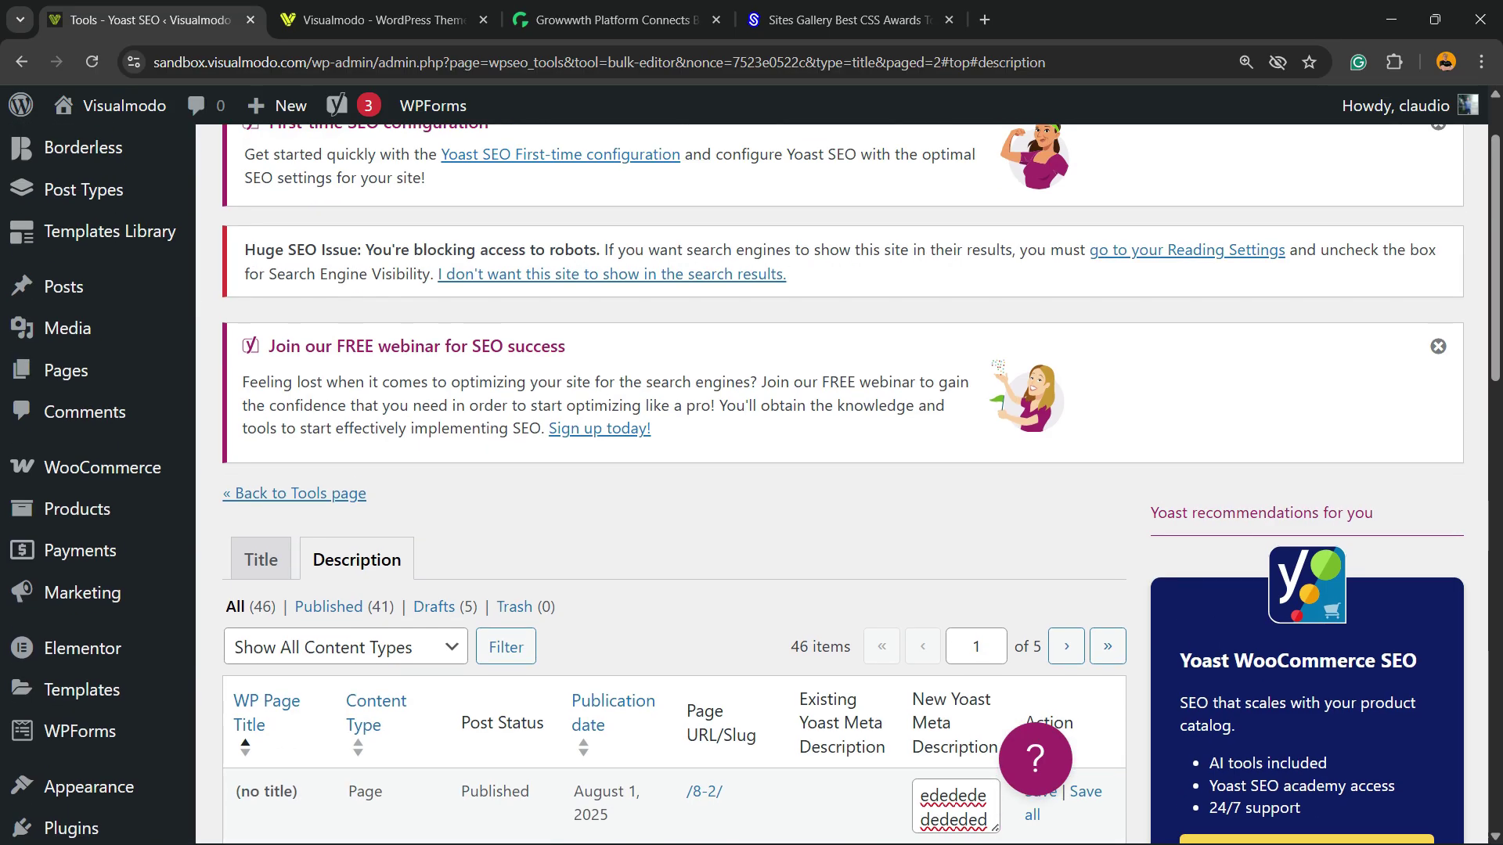
scroll(673, 470, down, 5)
scroll(674, 470, up, 3)
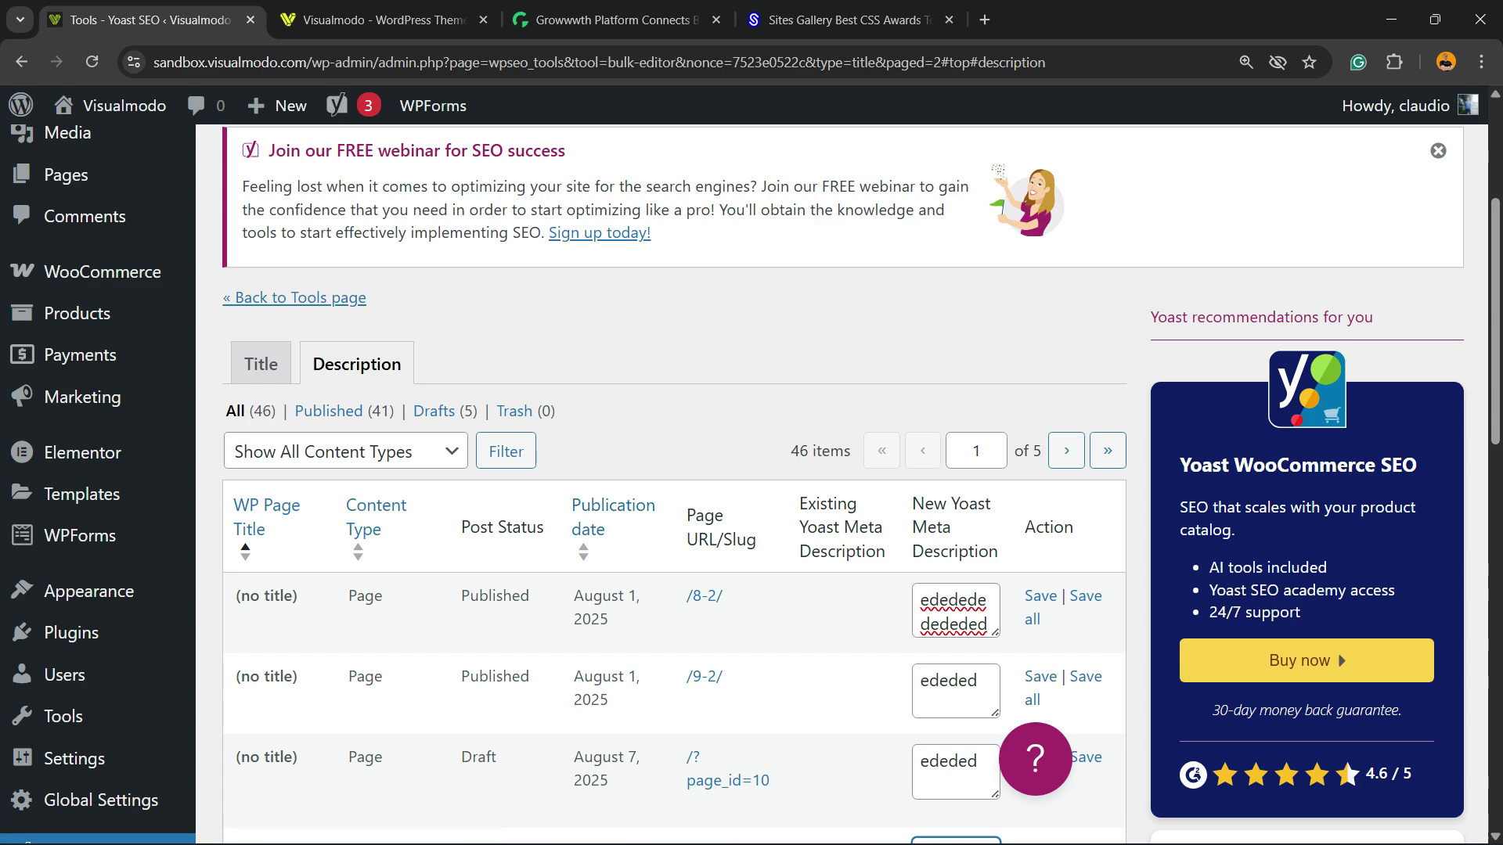
text(eded)
scroll(705, 481, down, 10)
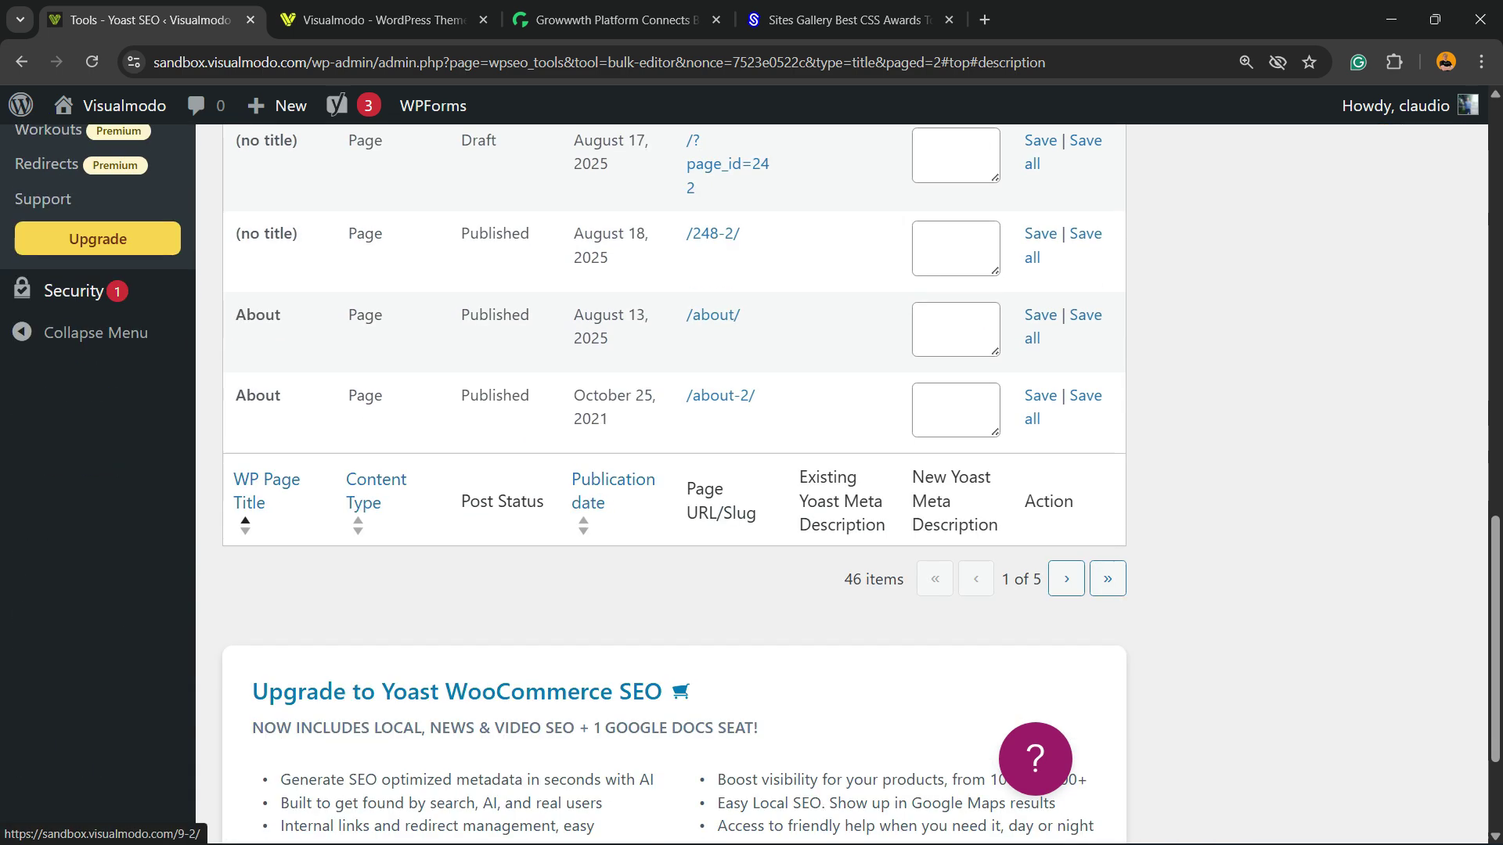
scroll(673, 486, up, 3)
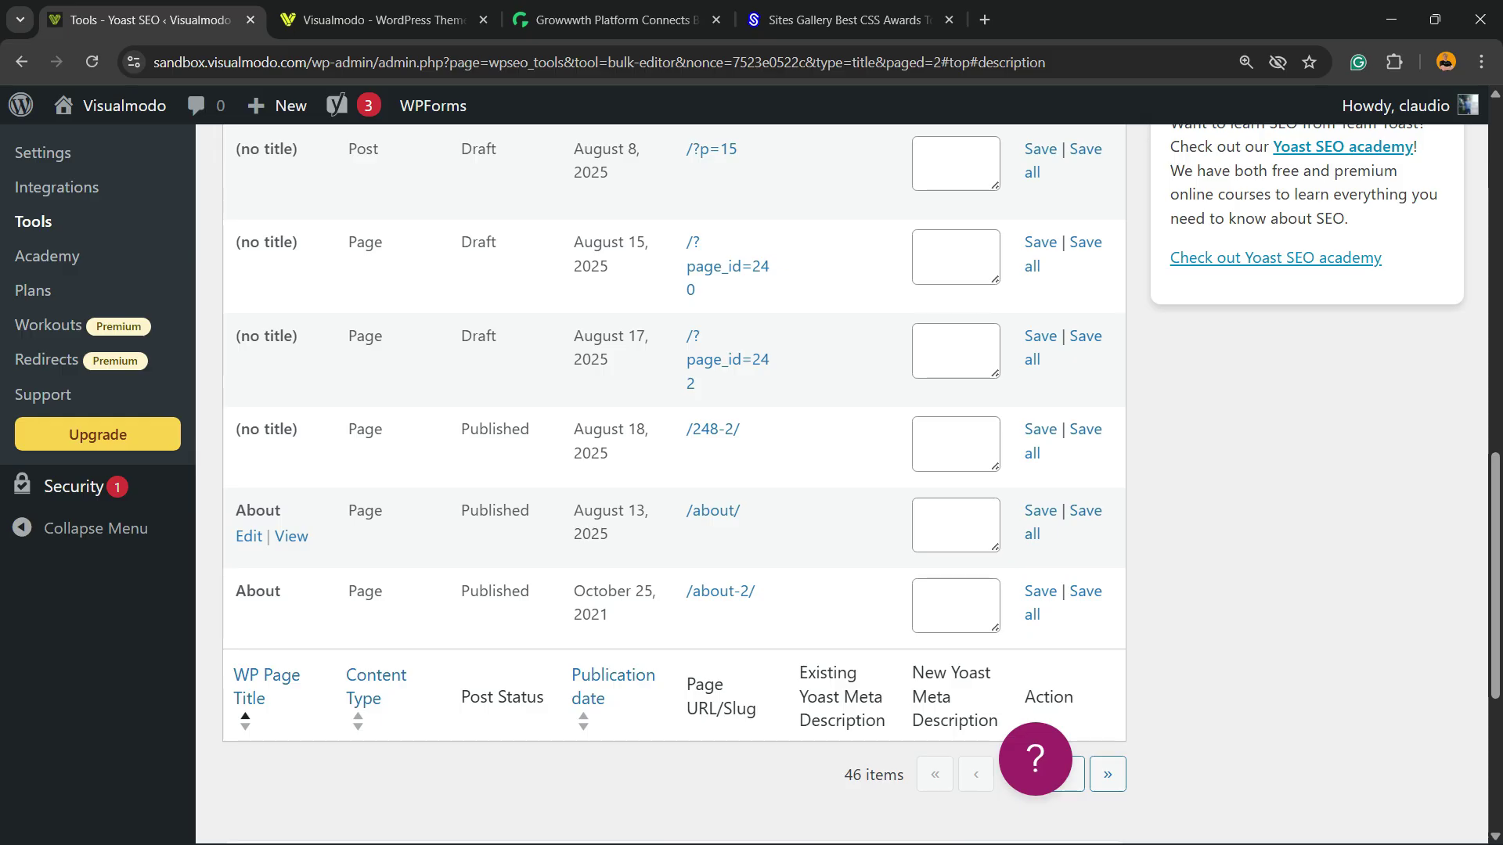
scroll(841, 486, up, 15)
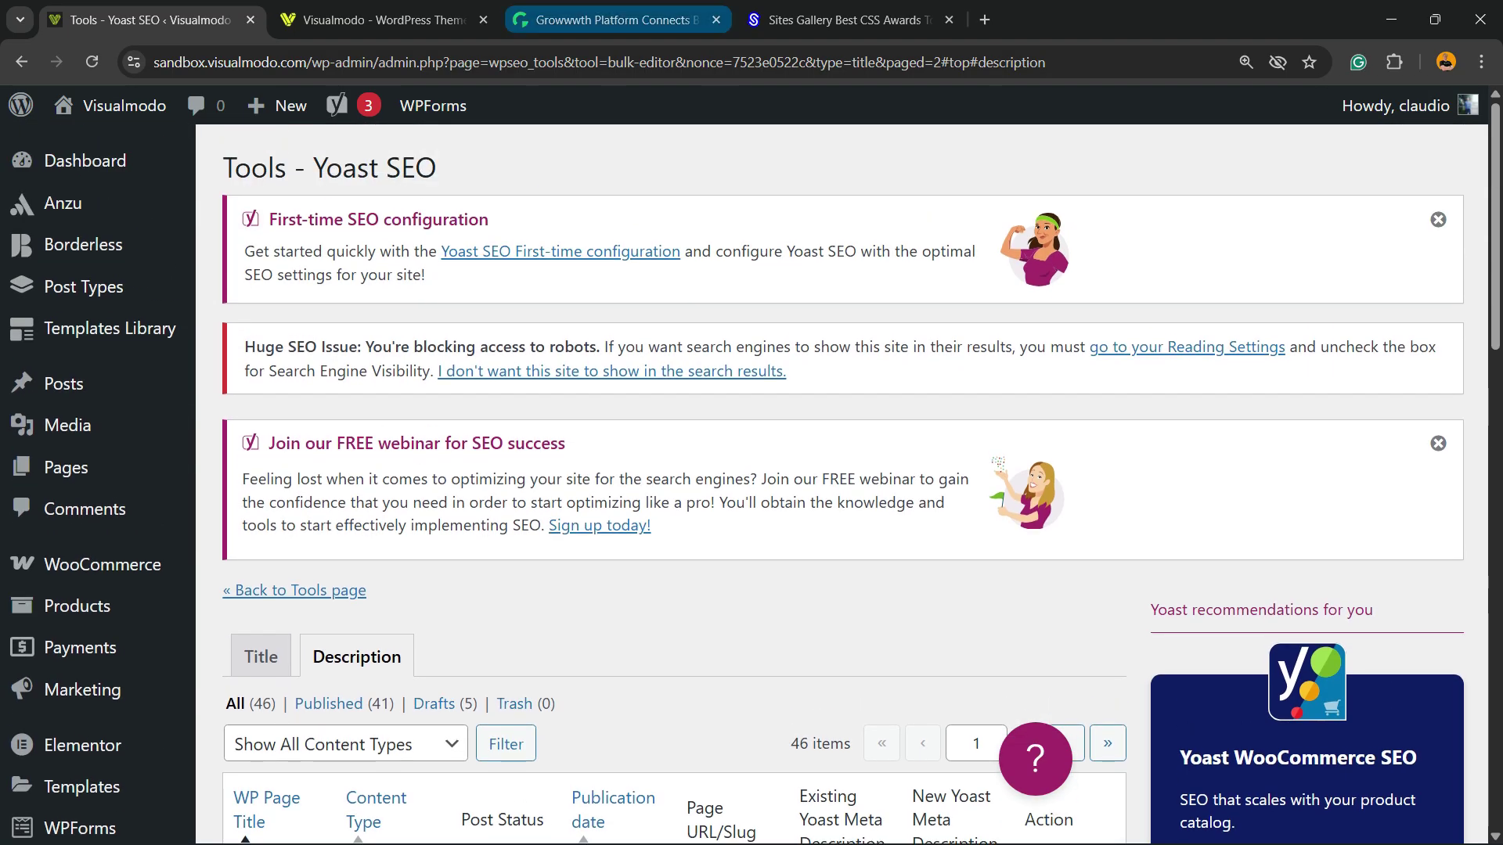
click(617, 20)
click(384, 21)
key(ctrl+1)
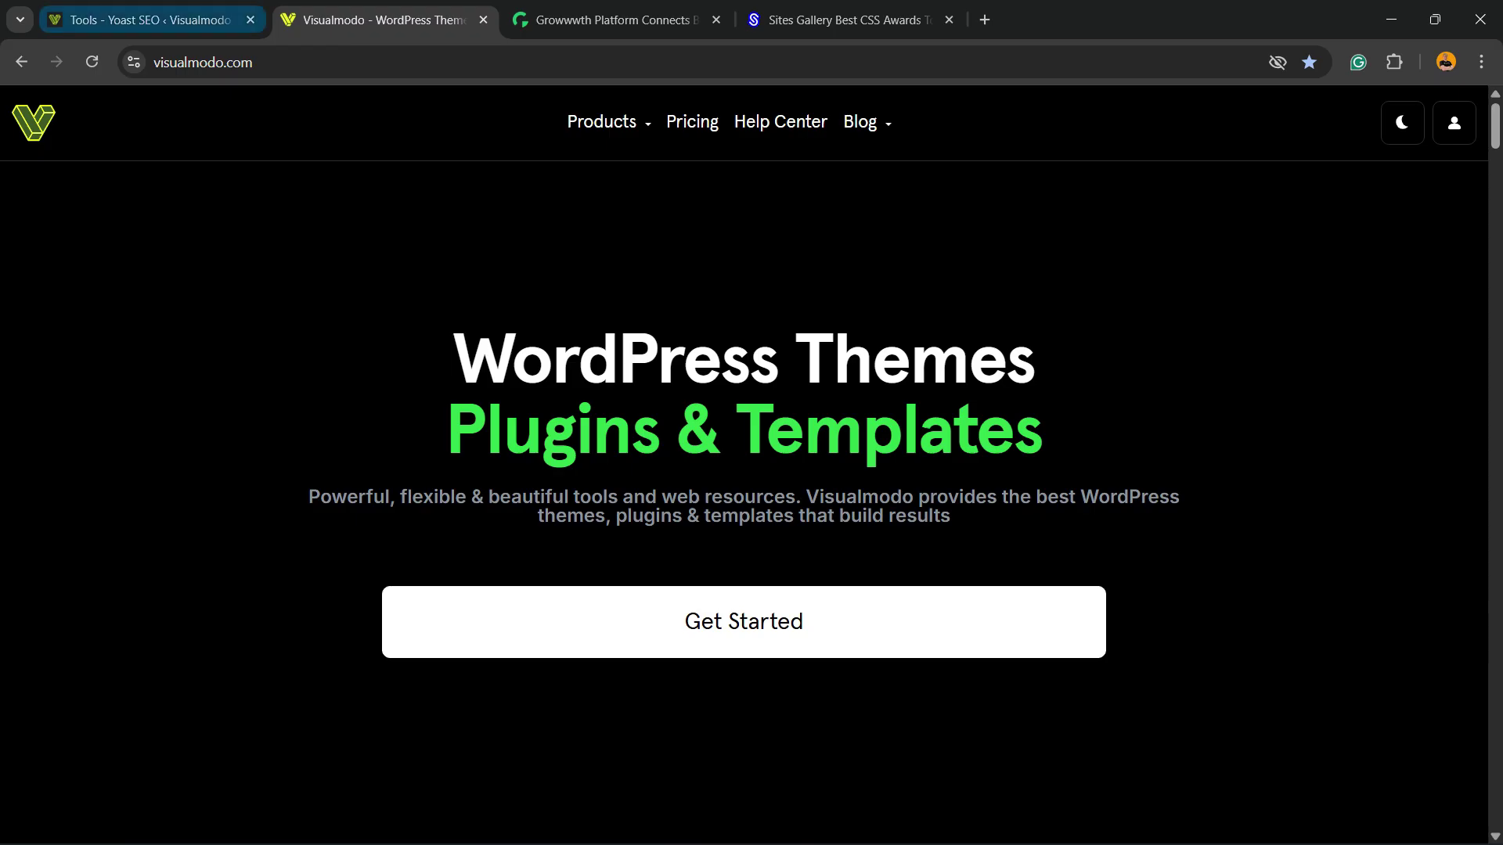
scroll(673, 485, down, 5)
scroll(548, 469, down, 5)
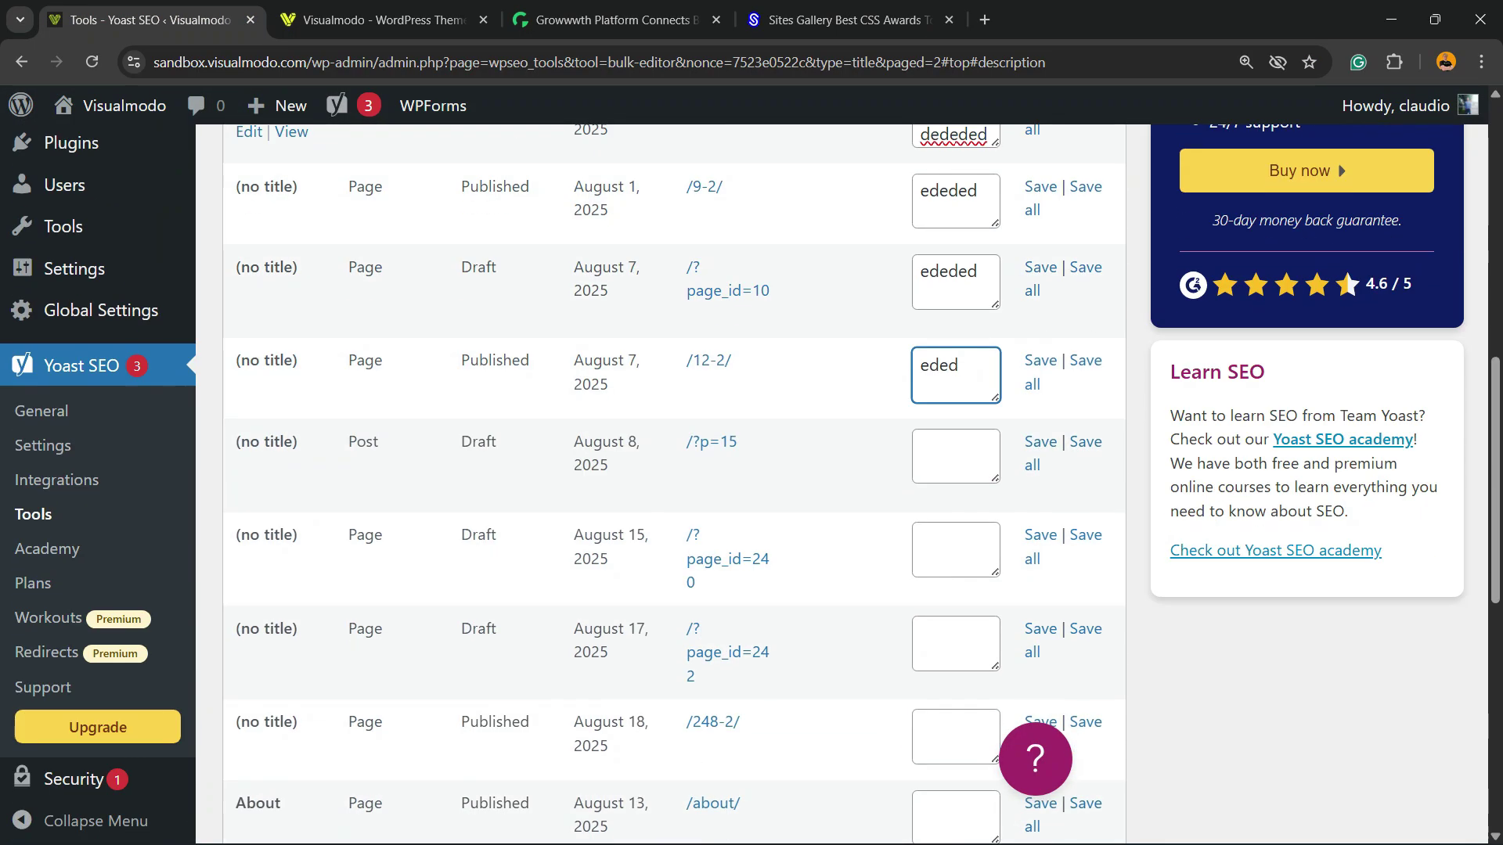